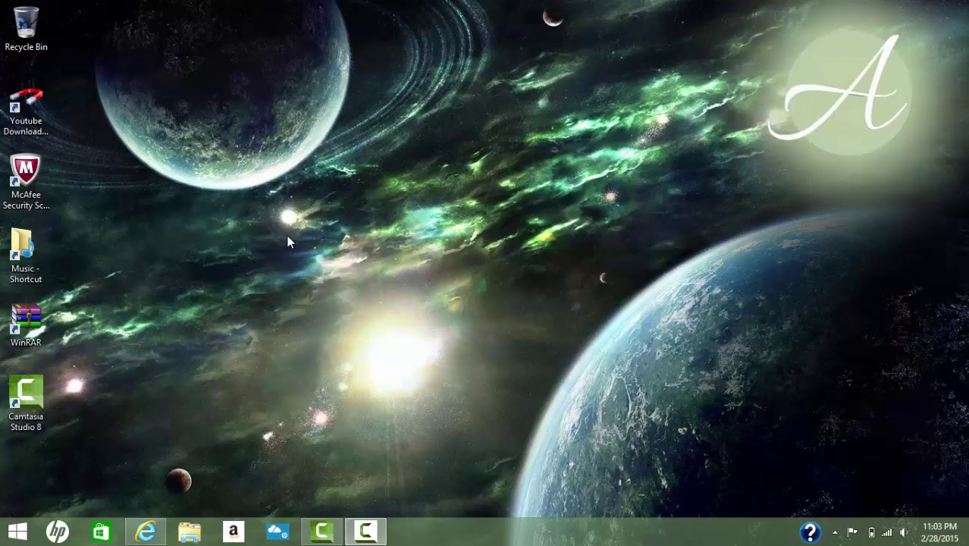
- Run 'prefetch' from the Run dialog's history to open the Prefetch folder
key("super+r")
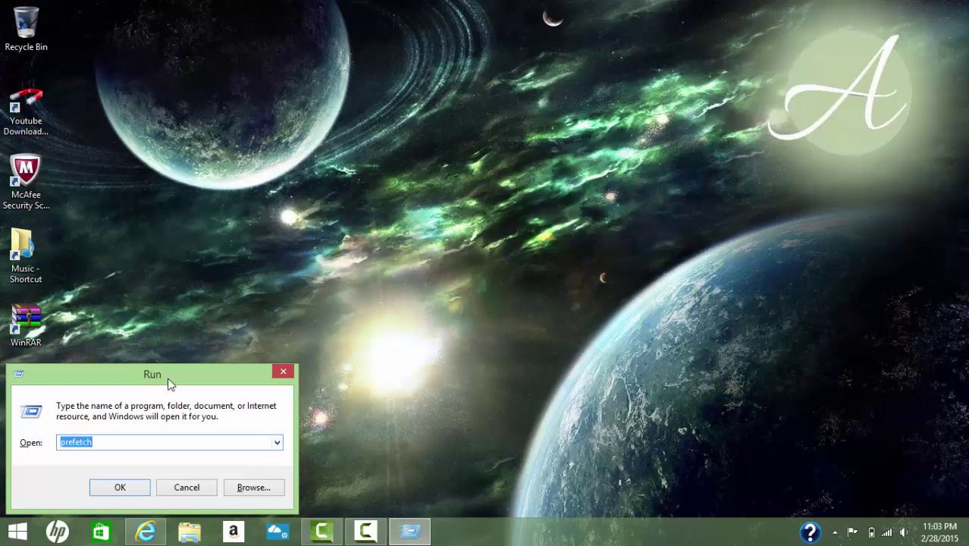
mouse_move(154, 373)
left_mouse_down()
mouse_move(134, 376)
mouse_move(147, 376)
left_mouse_up()
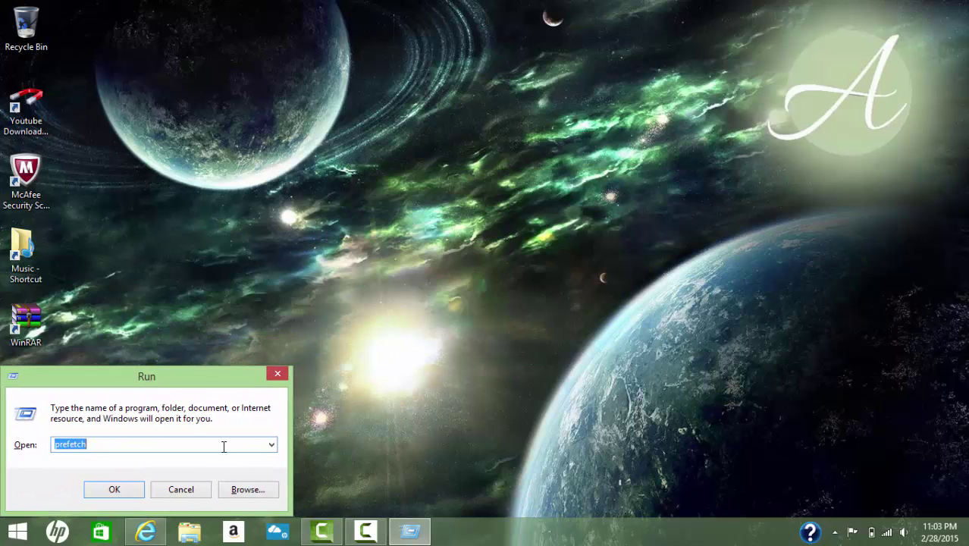
left_click(271, 445)
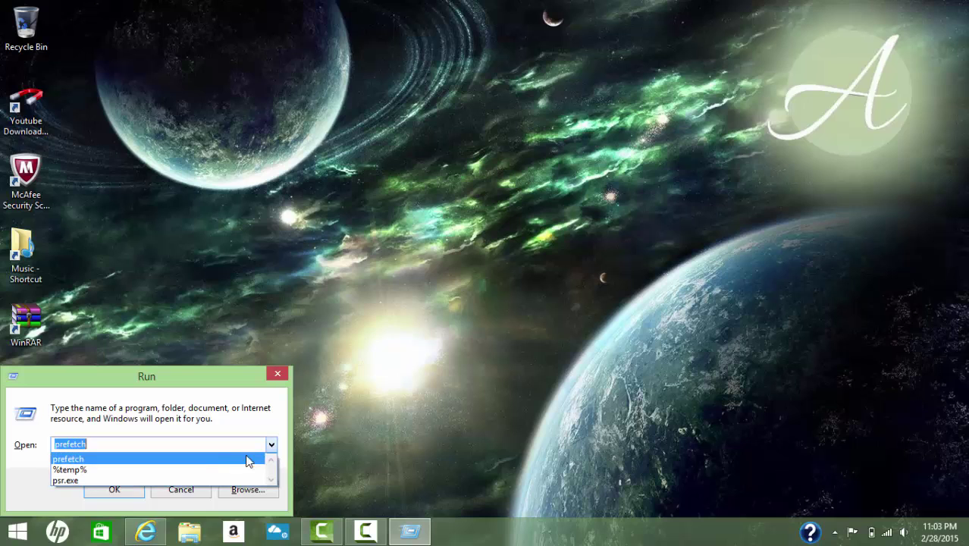
left_click(207, 461)
left_click(172, 447)
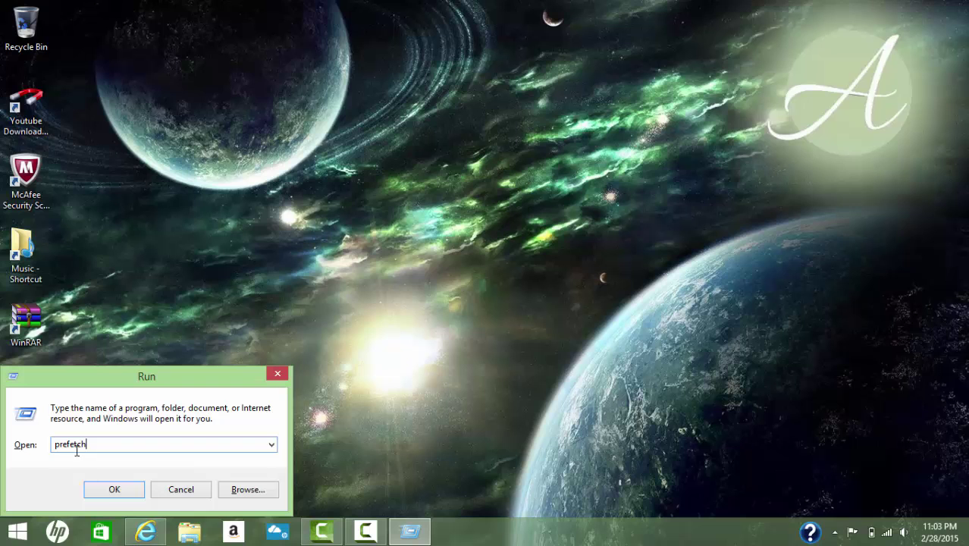
left_click_drag(98, 450, 35, 452)
left_click(133, 449)
left_click(118, 489)
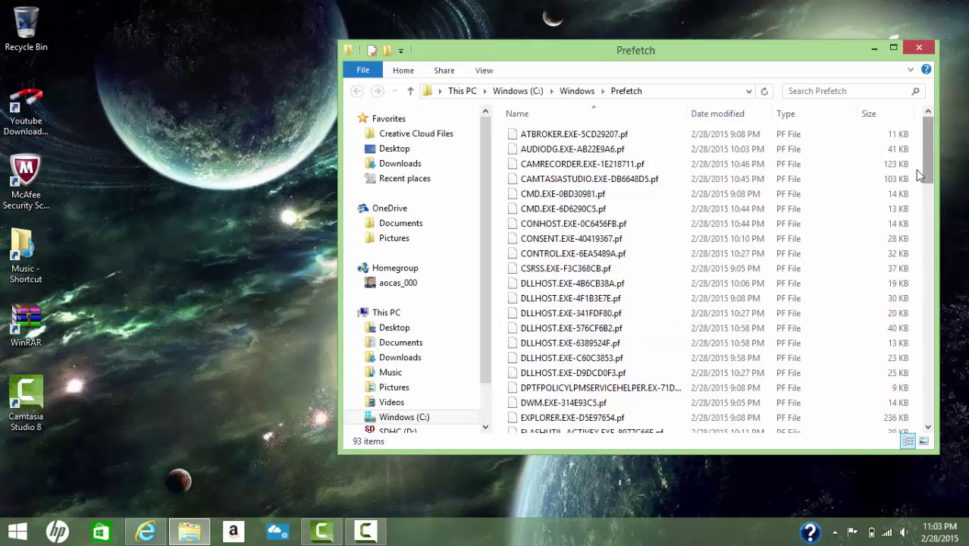
- Scroll through the Prefetch list and open ATBROKER.EXE-5CD29207.pf
scroll(910, 190, "down", 2)
scroll(914, 212, "down", 3)
scroll(916, 220, "down", 1)
scroll(921, 235, "down", 2)
scroll(923, 249, "down", 2)
scroll(927, 262, "down", 2)
scroll(931, 281, "down", 2)
scroll(931, 304, "down", 6)
scroll(933, 326, "down", 4)
scroll(933, 345, "up", 1)
left_click_drag(934, 347, 938, 142)
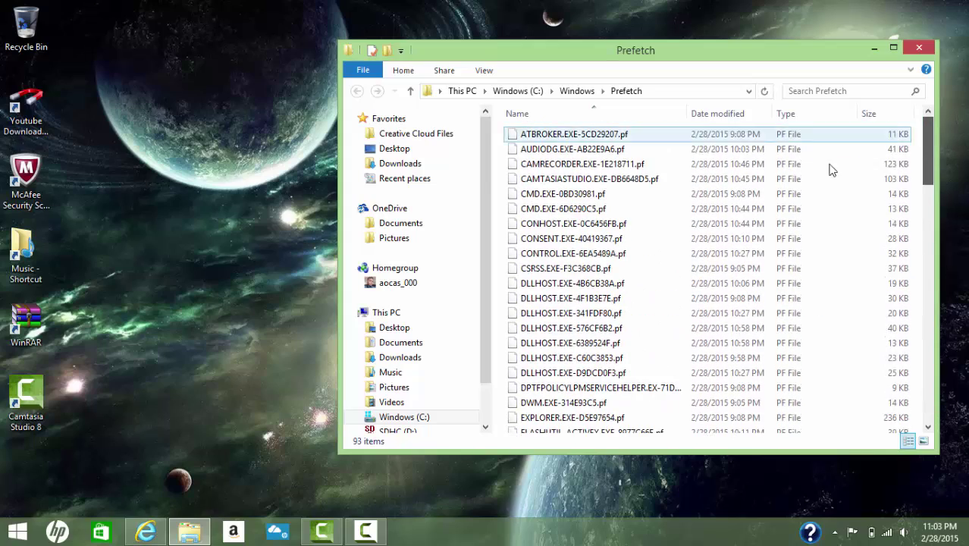
double_click(595, 134)
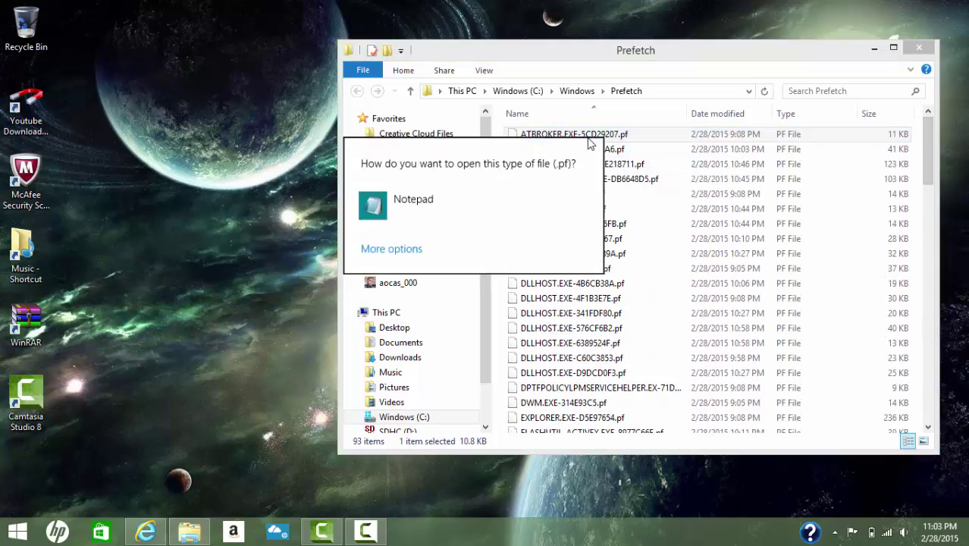
- View ATBROKER's .pf file in Notepad, scroll its binary contents, then close Notepad
left_click(410, 203)
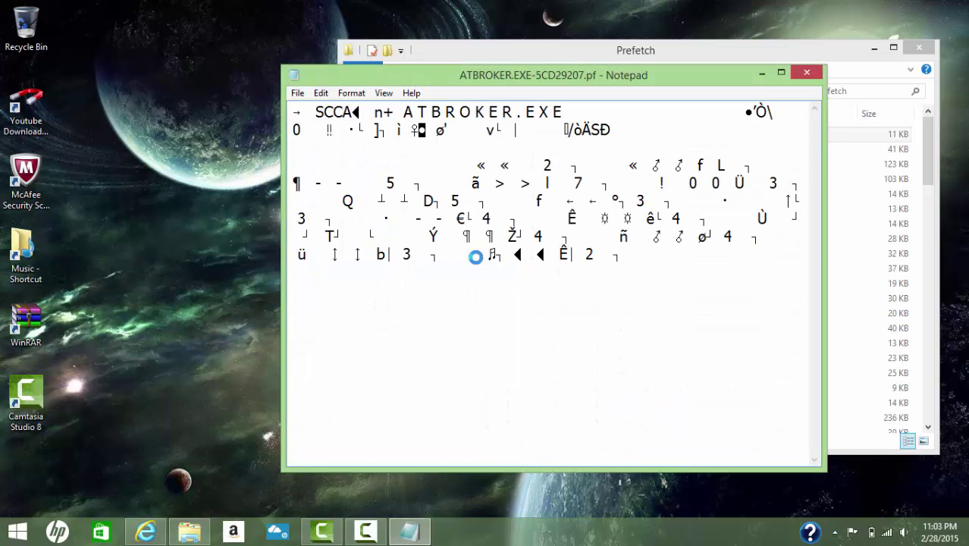
left_click_drag(815, 152, 805, 210)
scroll(759, 227, "down", 8)
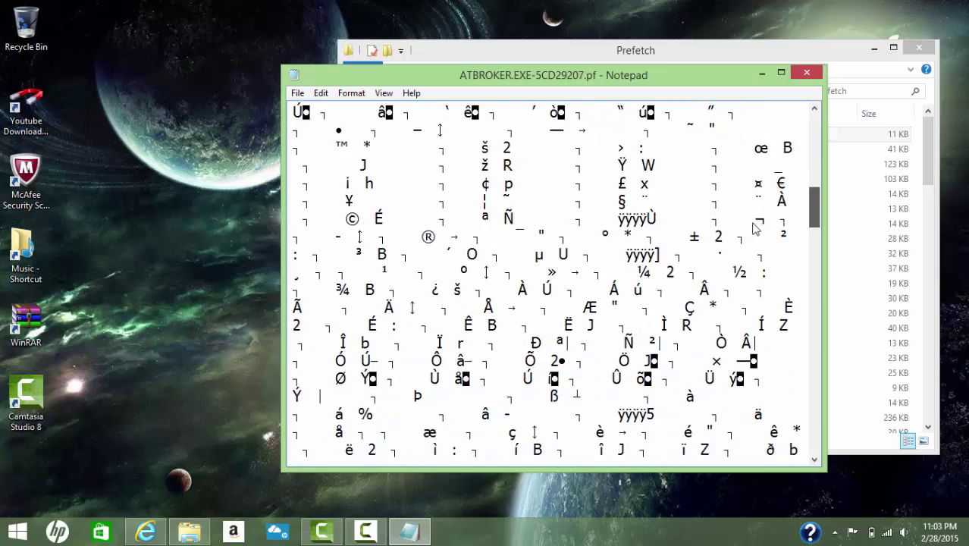
key("ctrl+Home")
scroll(702, 255, "down", 5)
scroll(758, 258, "down", 5)
scroll(796, 259, "down", 5)
scroll(811, 273, "down", 5)
scroll(815, 281, "down", 2)
scroll(815, 281, "down", 3)
scroll(815, 281, "down", 3)
scroll(816, 281, "down", 2)
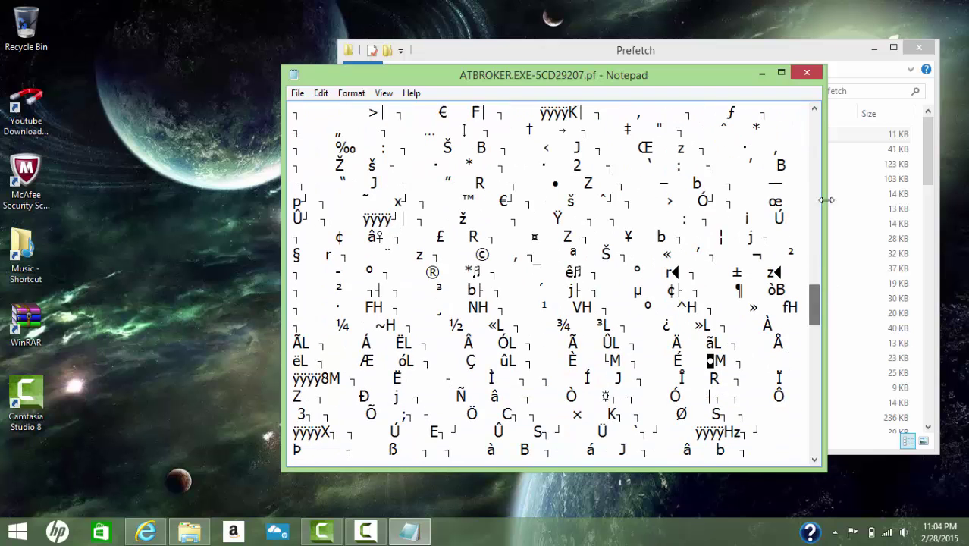
left_click(807, 73)
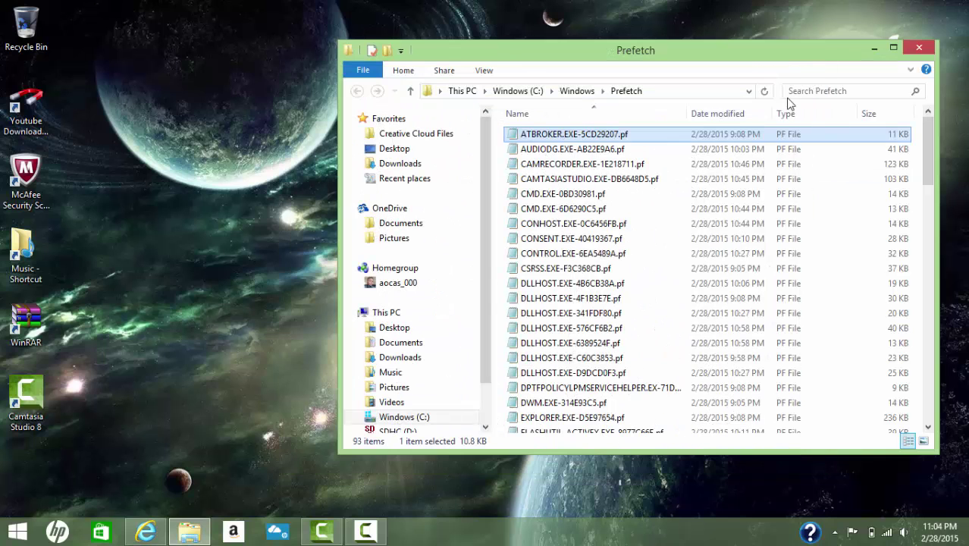
- Browse the Prefetch file list with nothing selected, ending with ATBROKER's file at the top
left_click(497, 304)
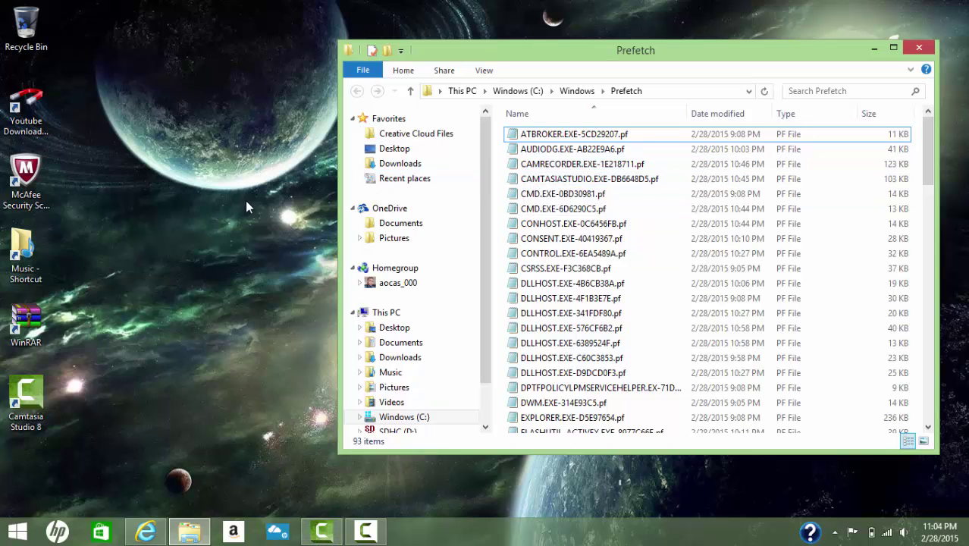
left_click(512, 133)
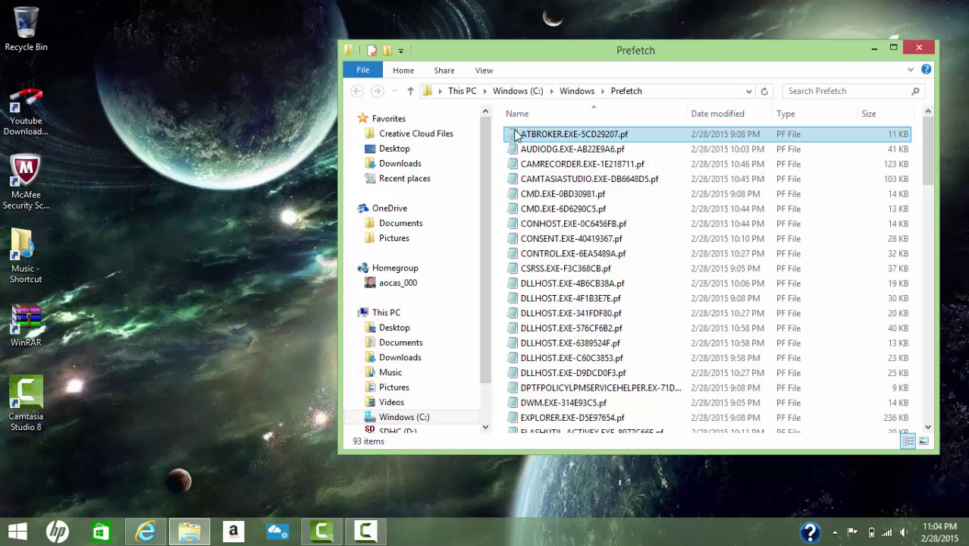
left_click(514, 136, "ctrl")
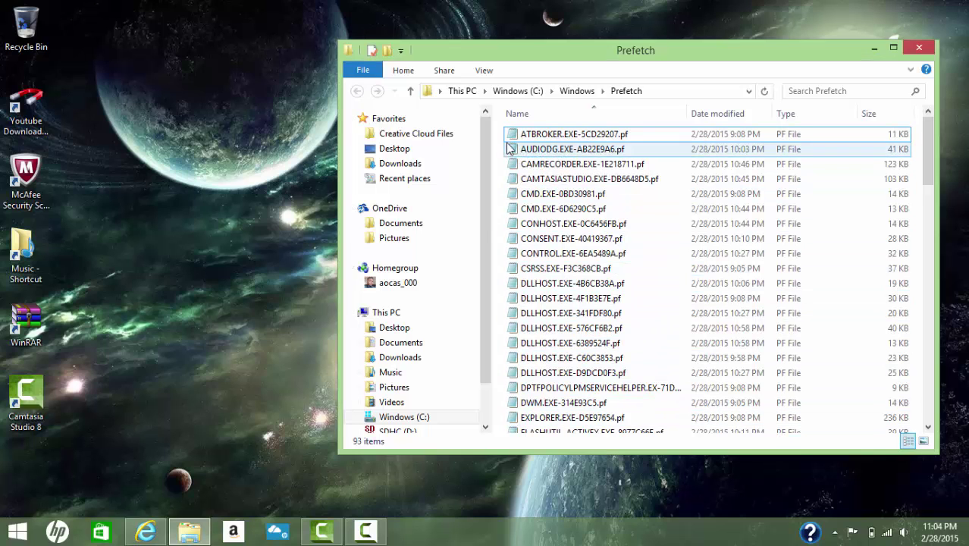
scroll(544, 196, "down", 10)
scroll(543, 196, "down", 7)
scroll(544, 205, "up", 1)
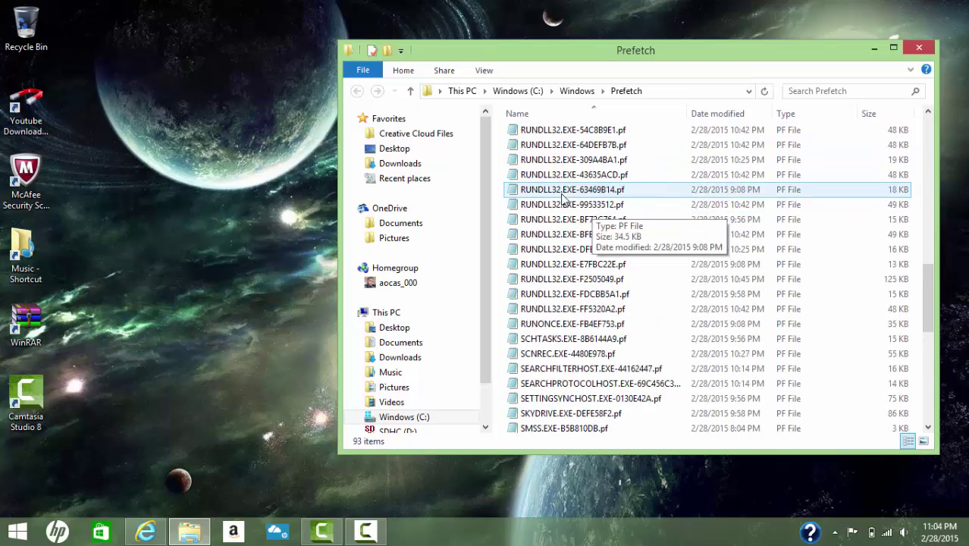
scroll(544, 208, "up", 4)
scroll(544, 215, "up", 1)
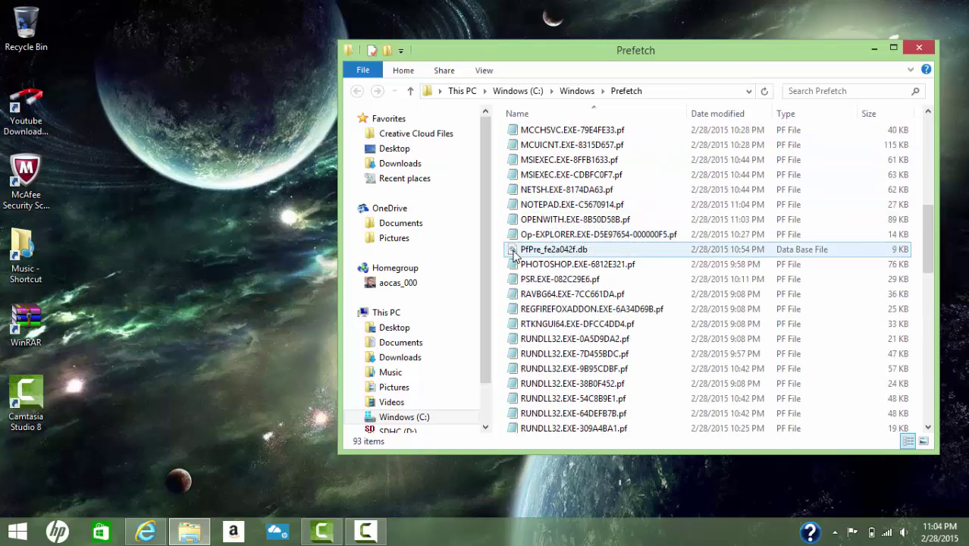
scroll(530, 190, "up", 2)
scroll(547, 204, "up", 8)
scroll(557, 220, "down", 2)
scroll(645, 193, "up", 2)
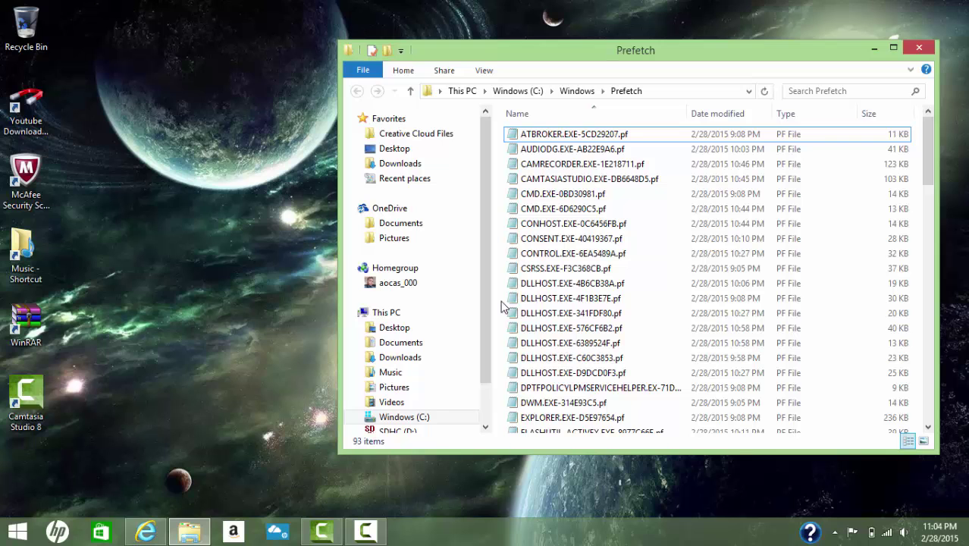
- Delete all 93 Prefetch files and close the emptied folder
key("ctrl+a")
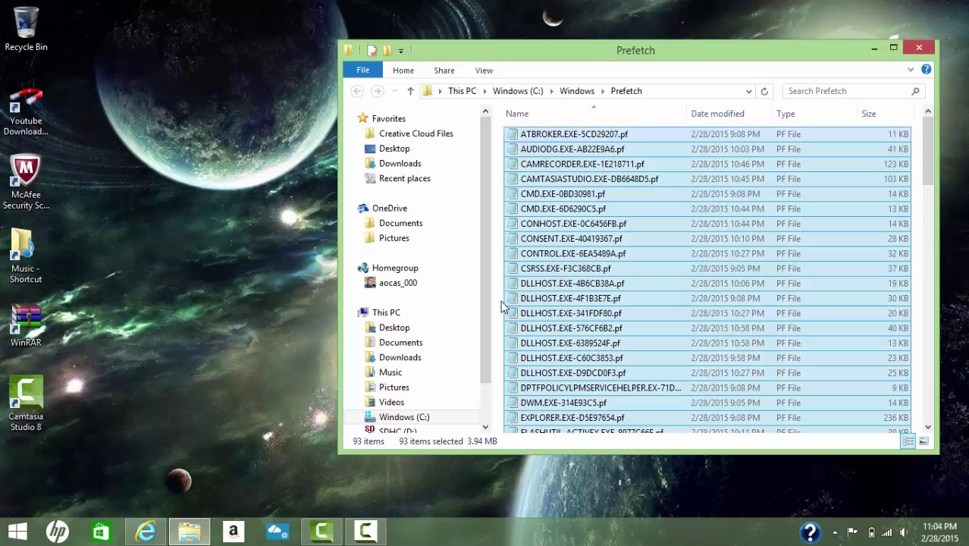
key("Delete")
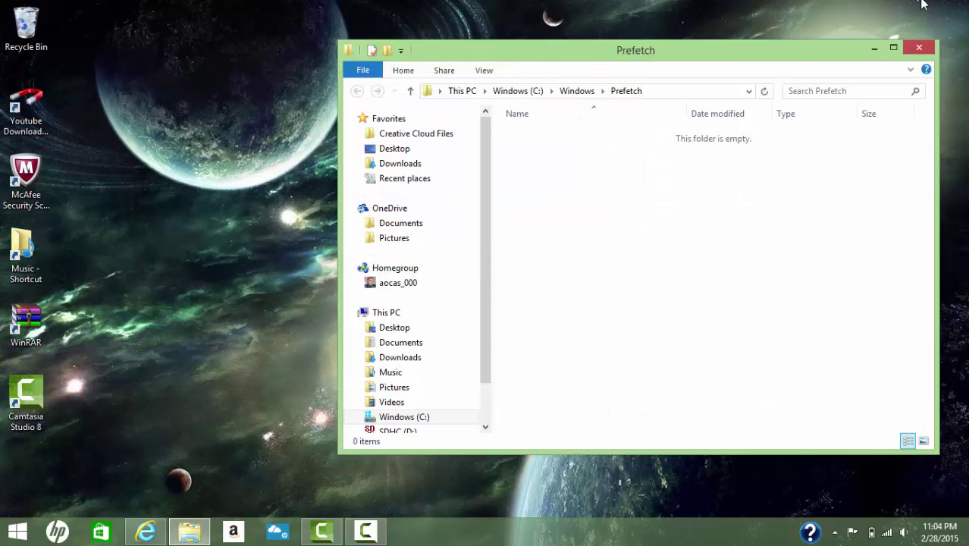
left_click(920, 48)
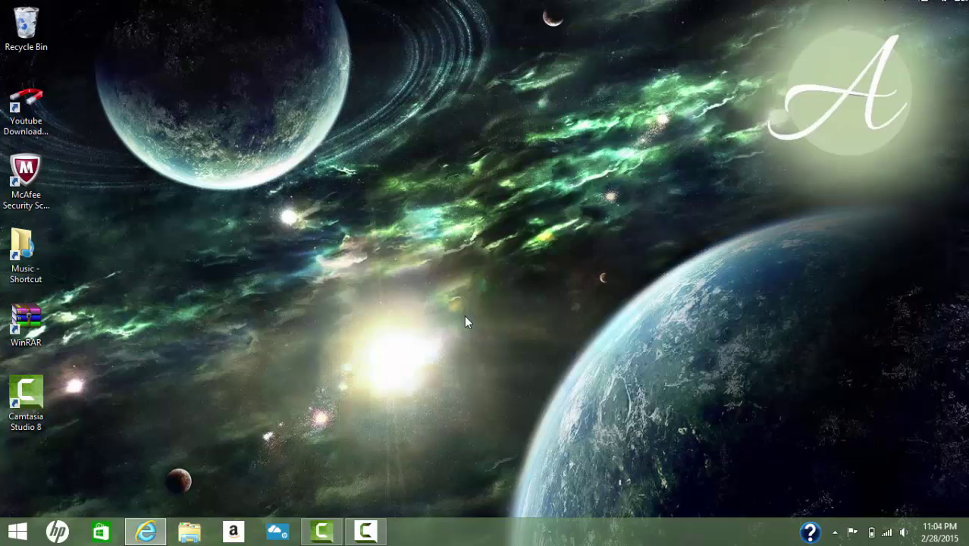
- Run %temp% from the Run dialog history to open the Temp folder
key("super+r")
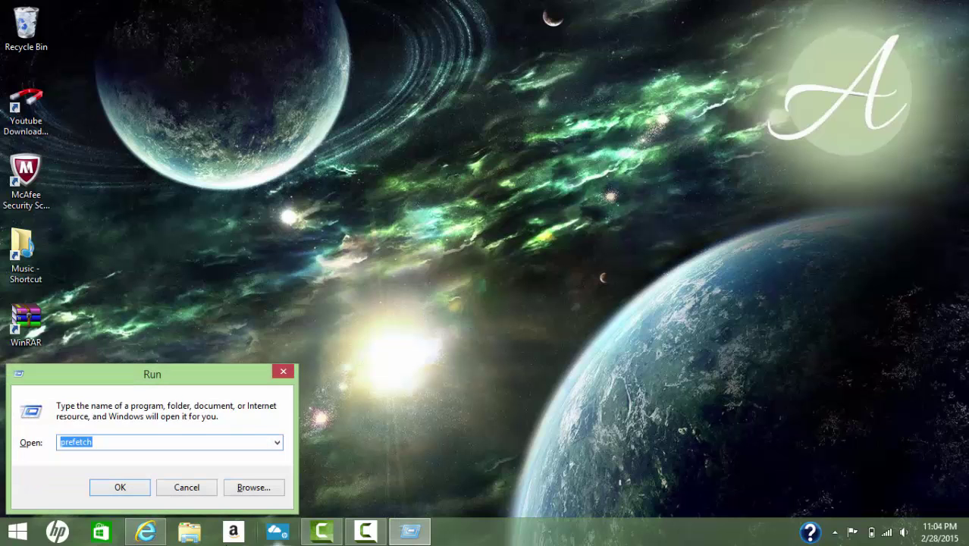
left_click(278, 443)
left_click(209, 458)
left_click(115, 445)
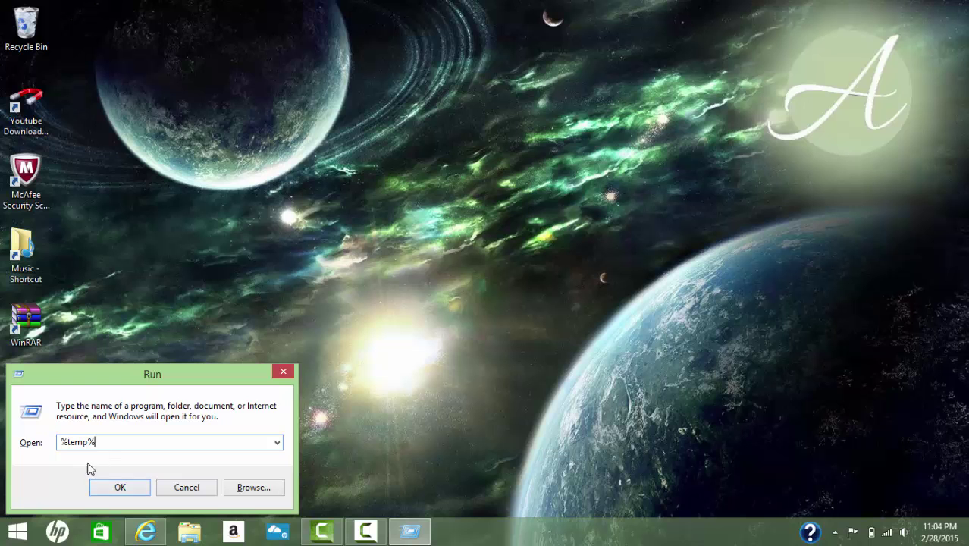
left_click(108, 488)
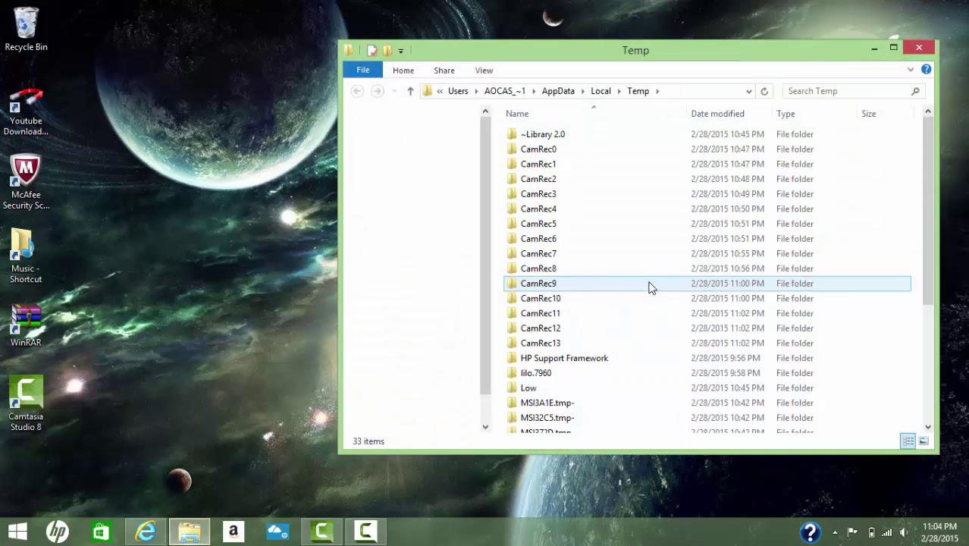
- Browse the 33 Temp items, select them all, and re-enter Temp from the parent Local folder
scroll(637, 228, "down", 1)
scroll(848, 258, "down", 3)
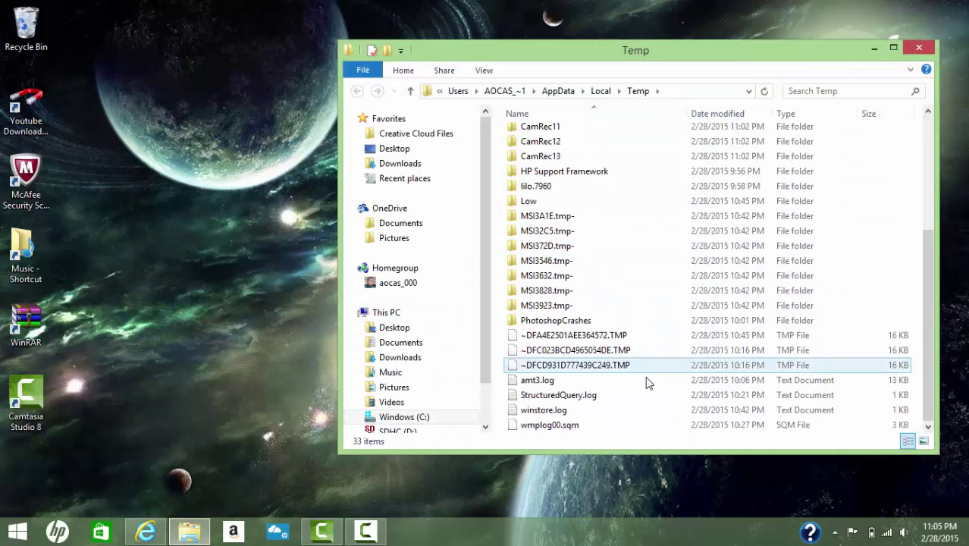
scroll(553, 318, "up", 4)
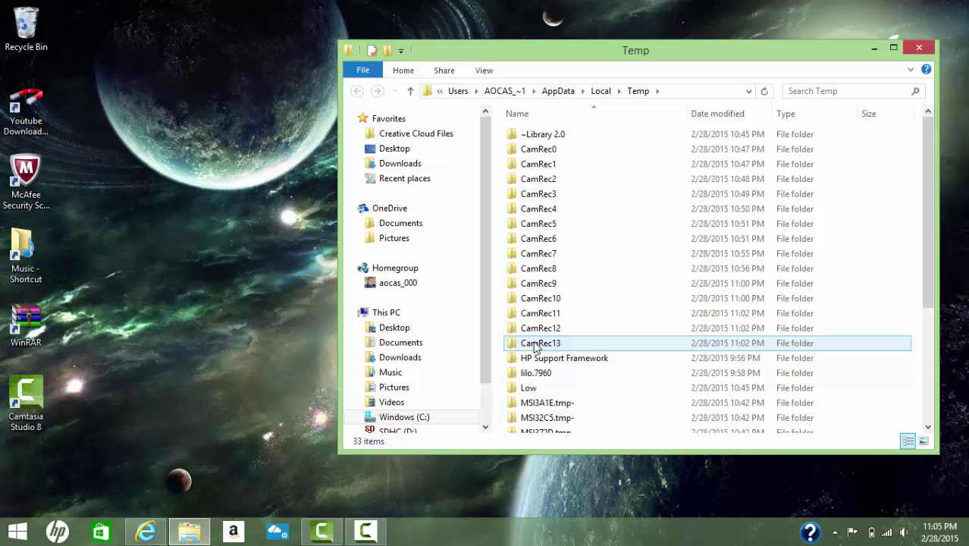
scroll(534, 345, "down", 4)
scroll(542, 336, "up", 4)
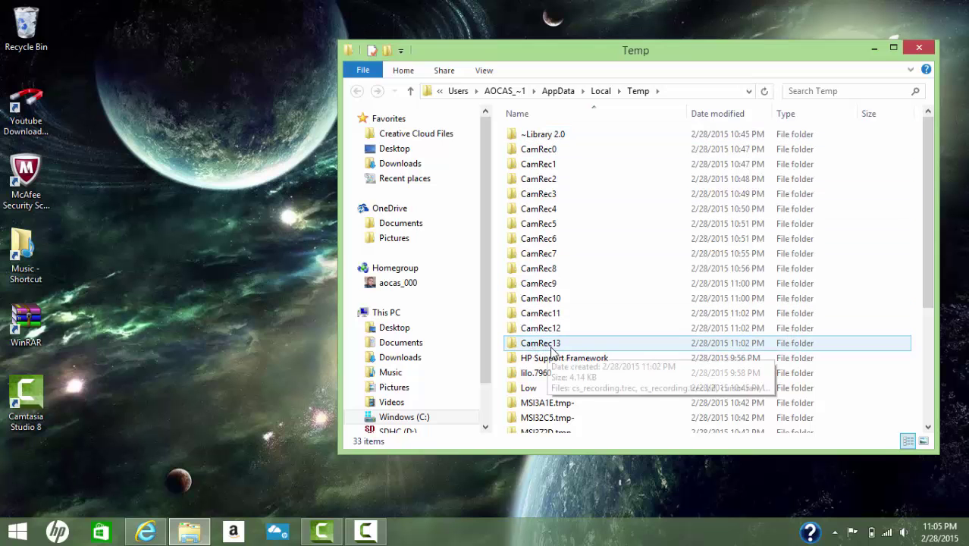
scroll(552, 353, "down", 4)
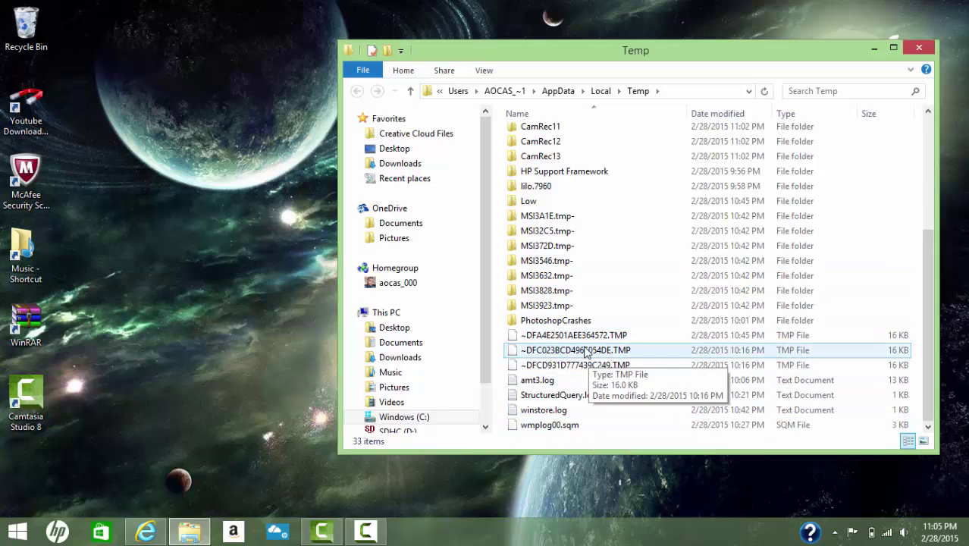
scroll(585, 347, "up", 3)
scroll(585, 345, "up", 2)
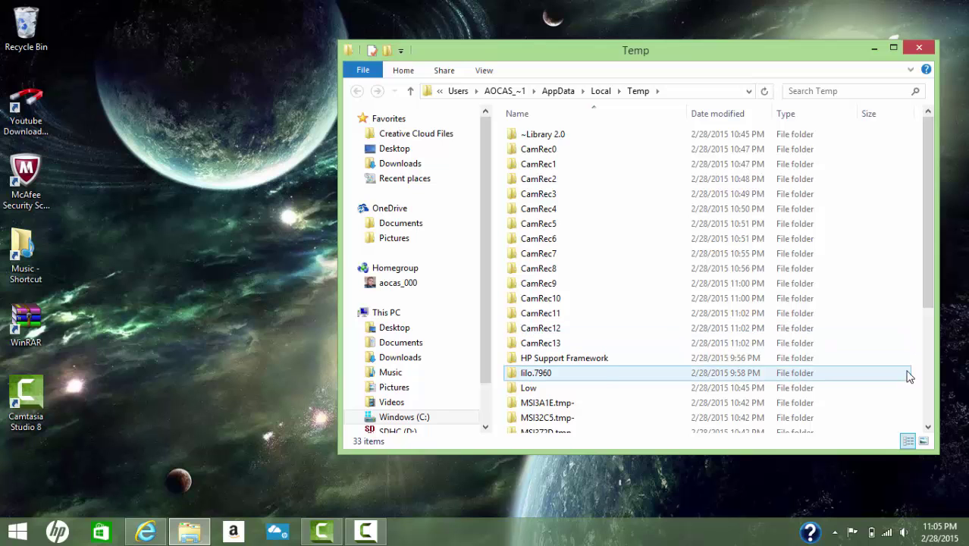
key("ctrl+a")
key("alt+Up")
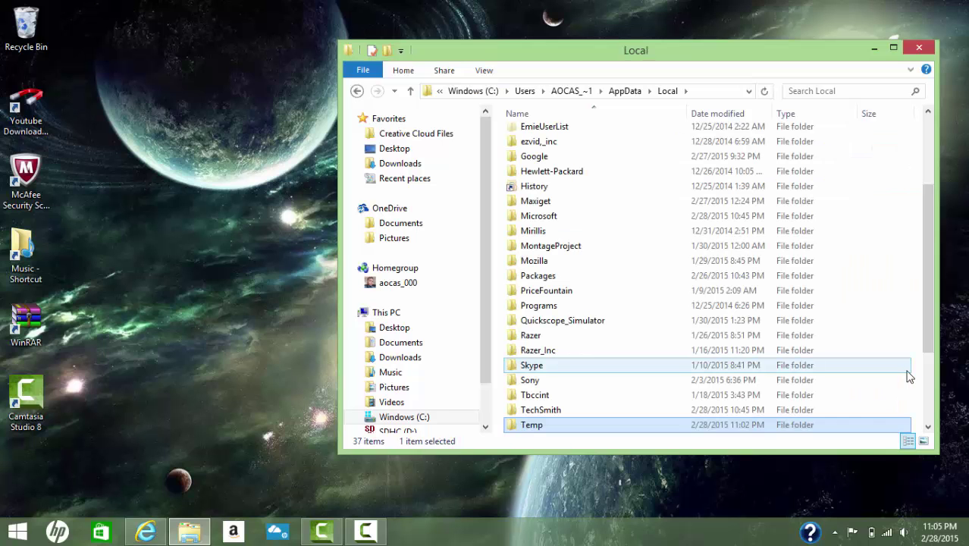
double_click(559, 426)
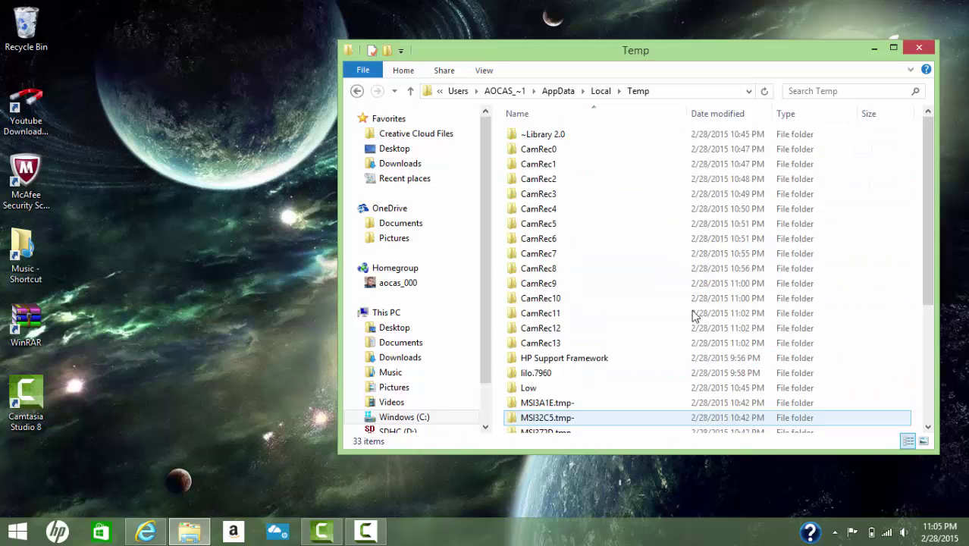
left_click(739, 212)
- Delete all Temp items, skipping every access-denied and in-use CamRec folder for all items
key("ctrl+a")
key("Delete")
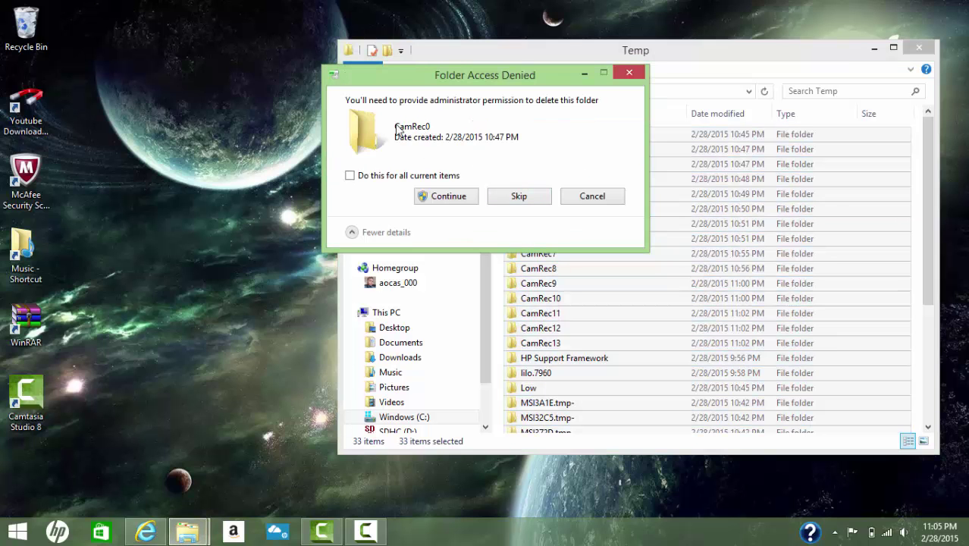
left_click(350, 176)
left_click(431, 196)
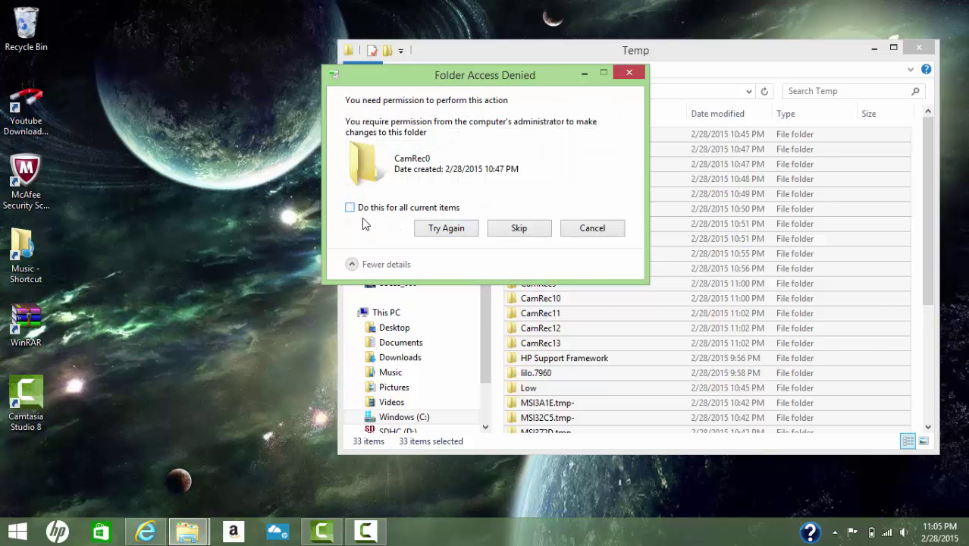
left_click(350, 207)
left_click(507, 229)
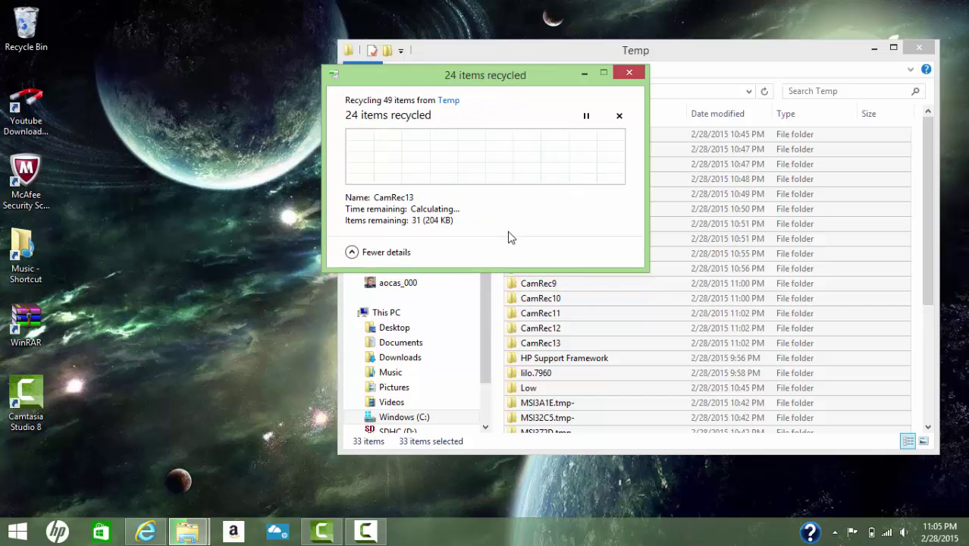
left_click(350, 208)
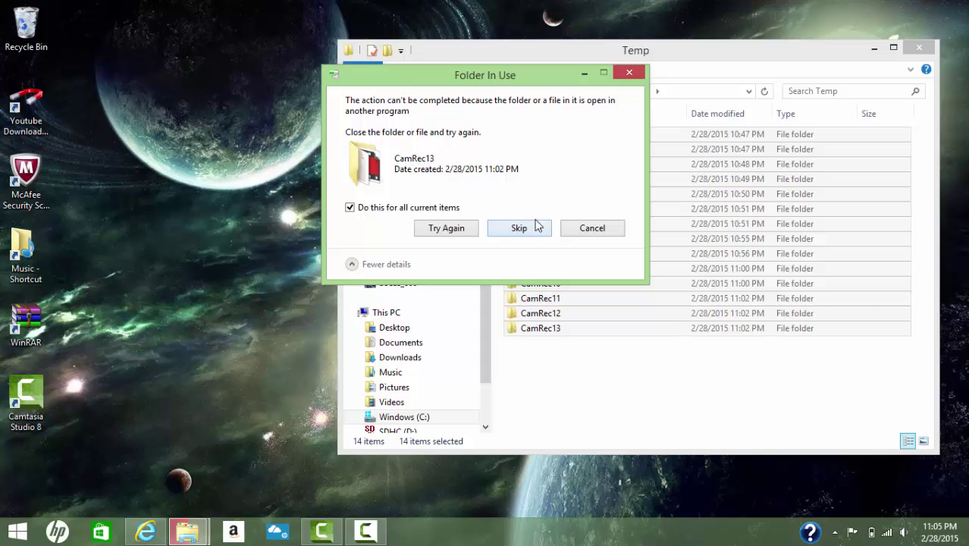
left_click(508, 230)
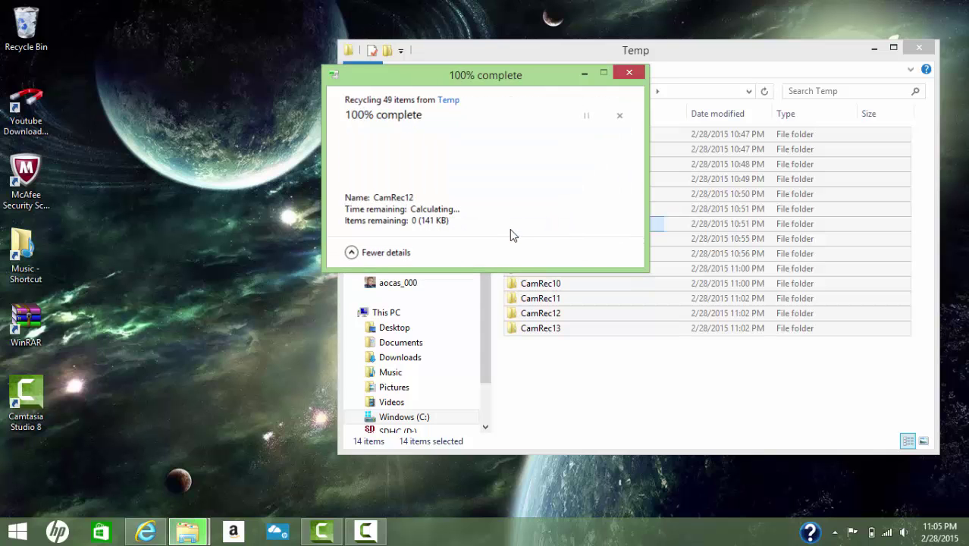
left_click(591, 369)
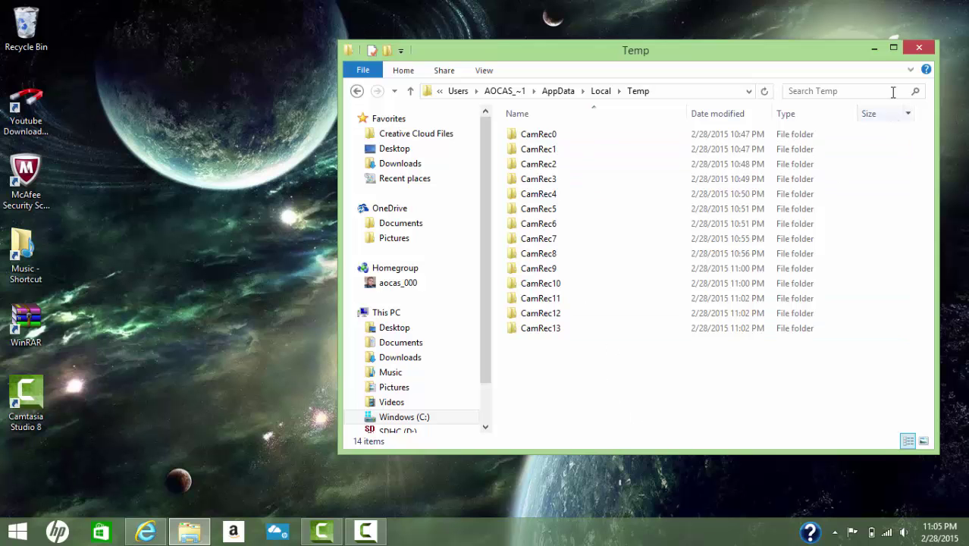
- Close Temp and run ccsetup503.exe from Internet Explorer's downloads list
left_click(919, 48)
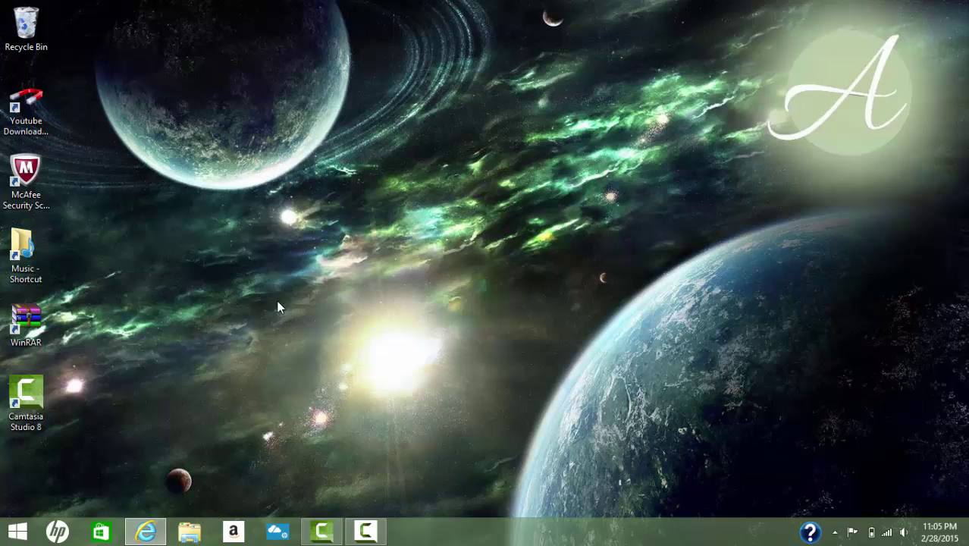
left_click(147, 533)
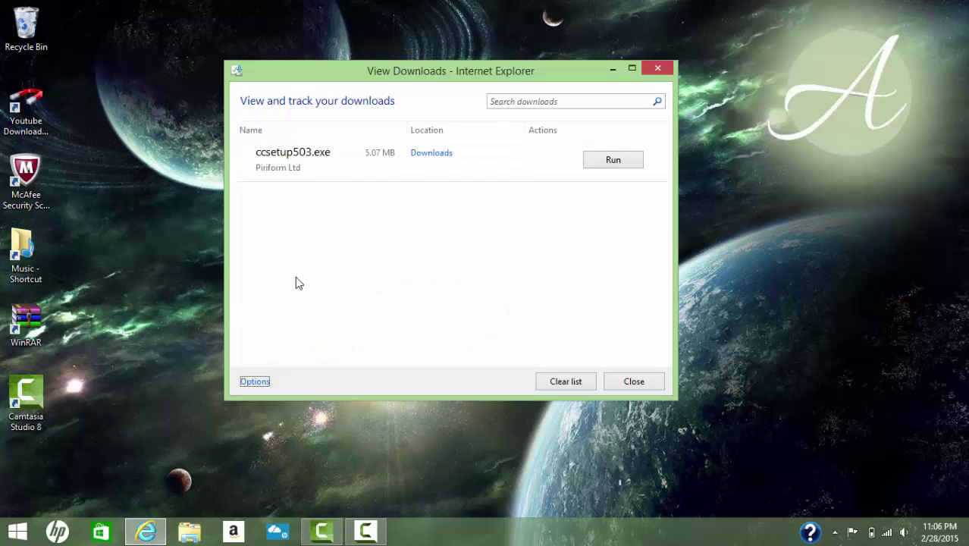
left_click(613, 69)
left_click(146, 533)
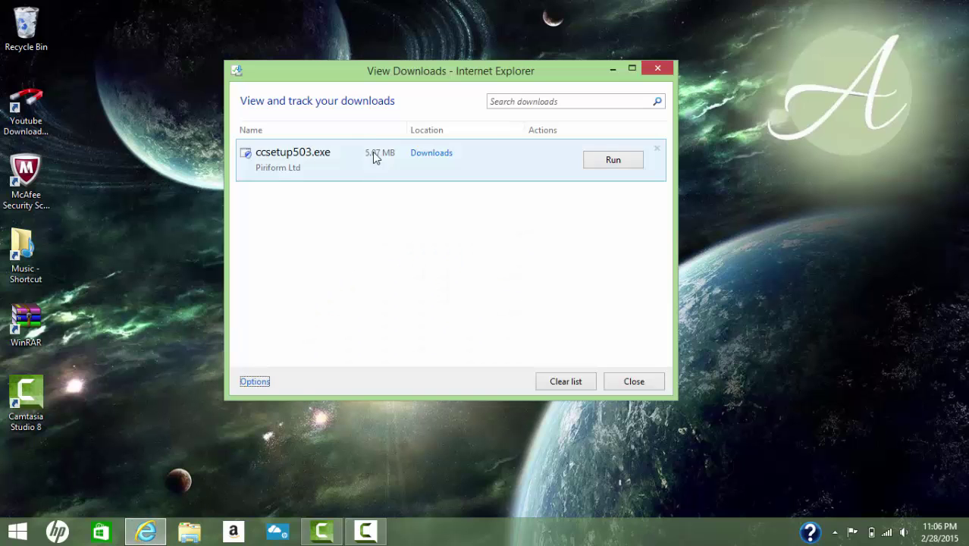
left_click(618, 160)
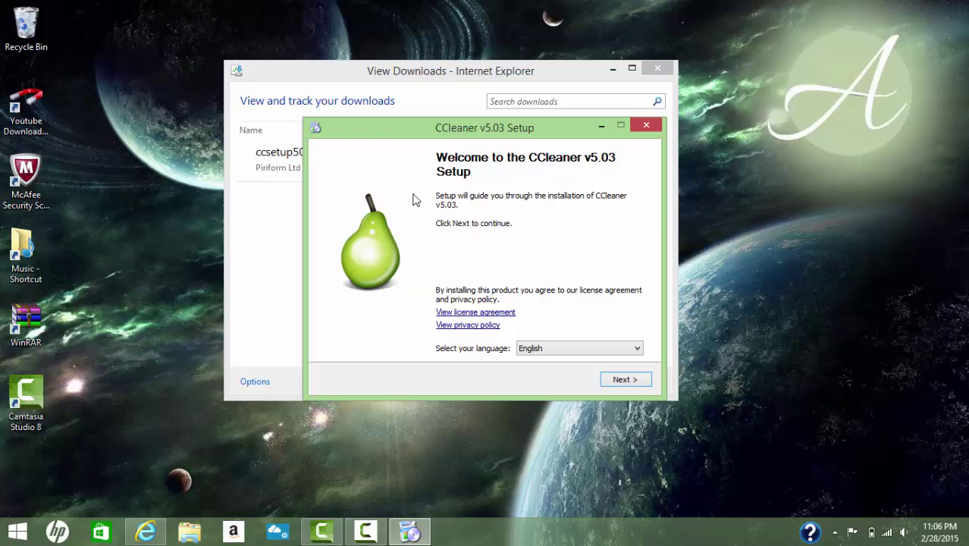
- Install CCleaner v5.03 with default options and untick View Release notes
left_click(636, 381)
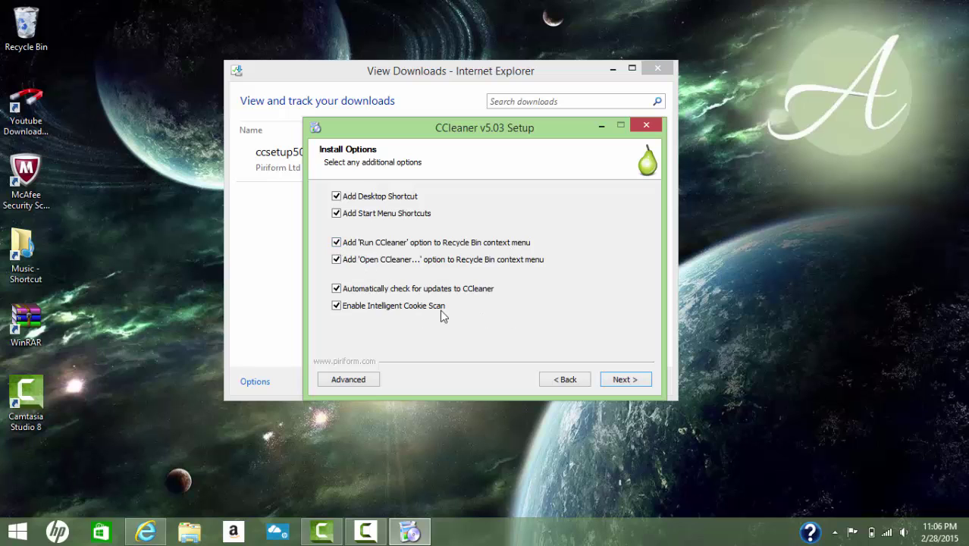
left_click(626, 379)
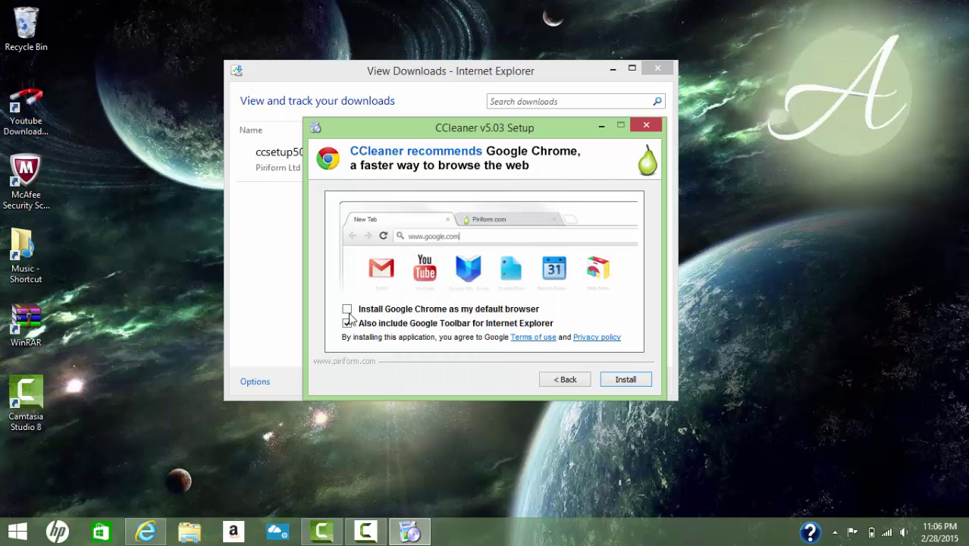
left_click(624, 381)
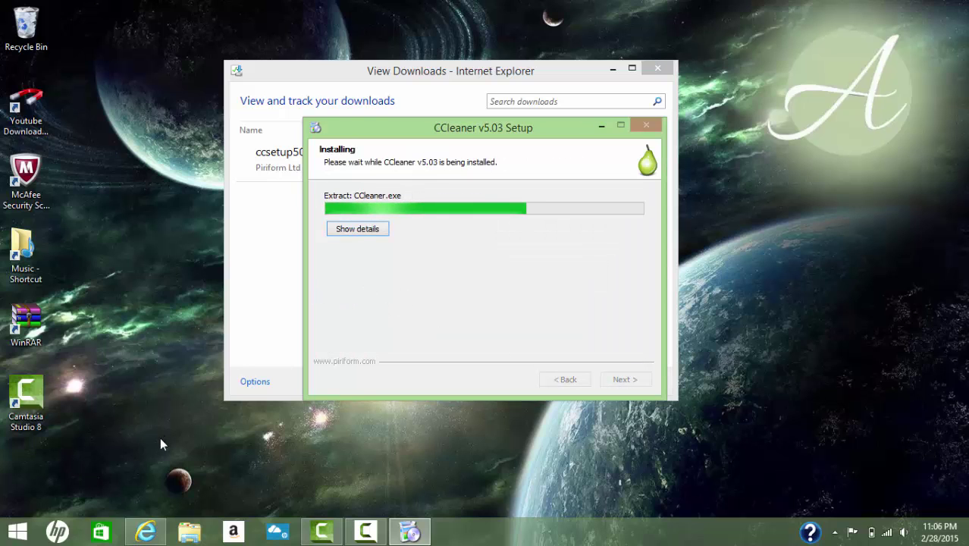
mouse_move(146, 533)
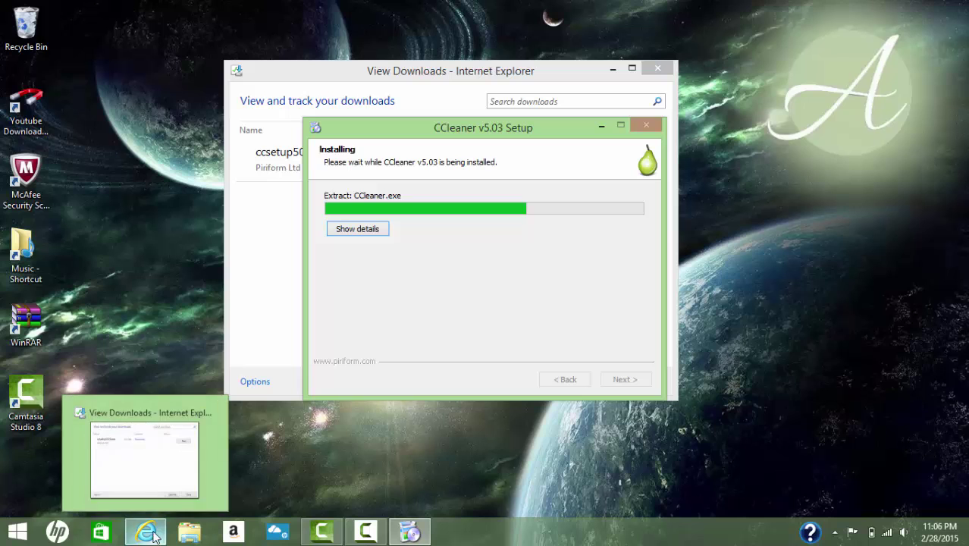
left_click(190, 300)
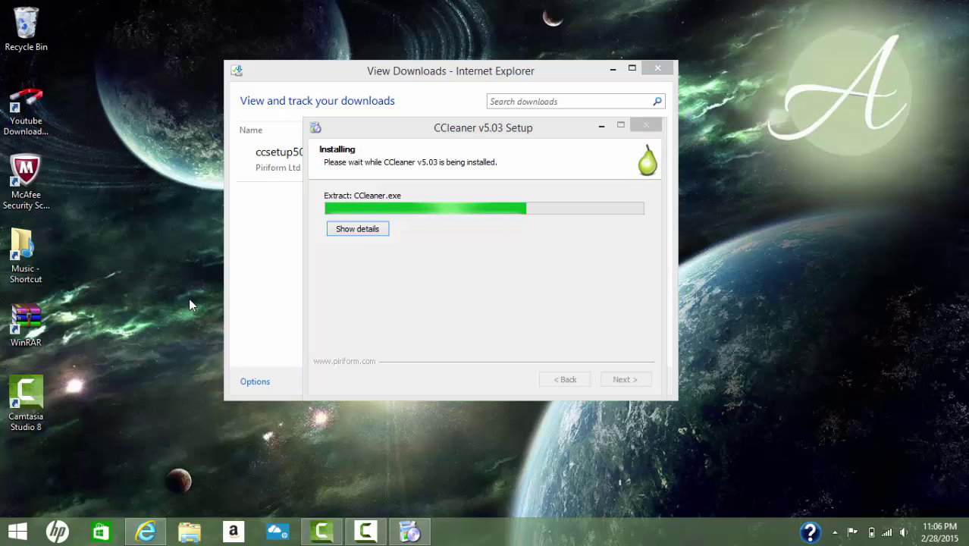
left_click(235, 275)
left_click(614, 69)
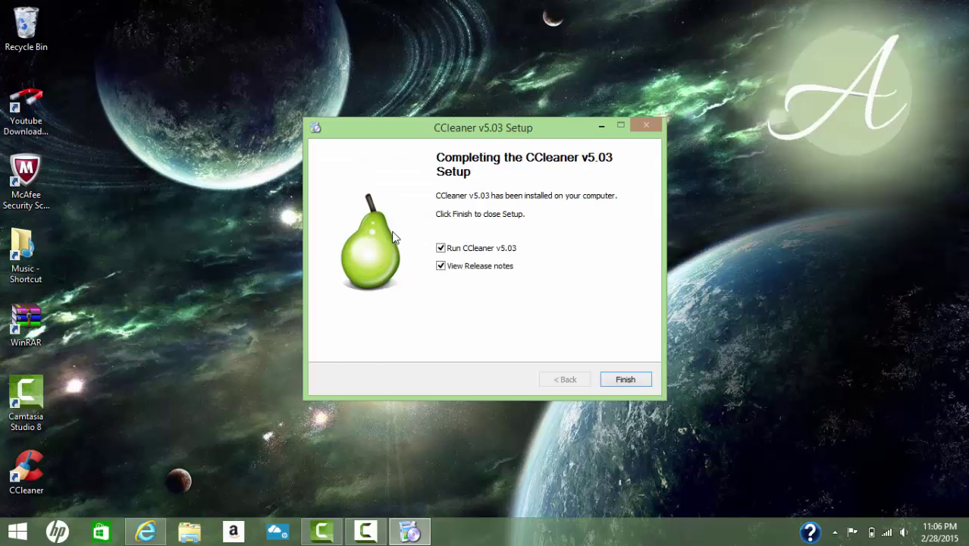
left_click(465, 276)
- Finish setup and review the default ticked Windows items in CCleaner's Cleaner checklist
left_click(626, 381)
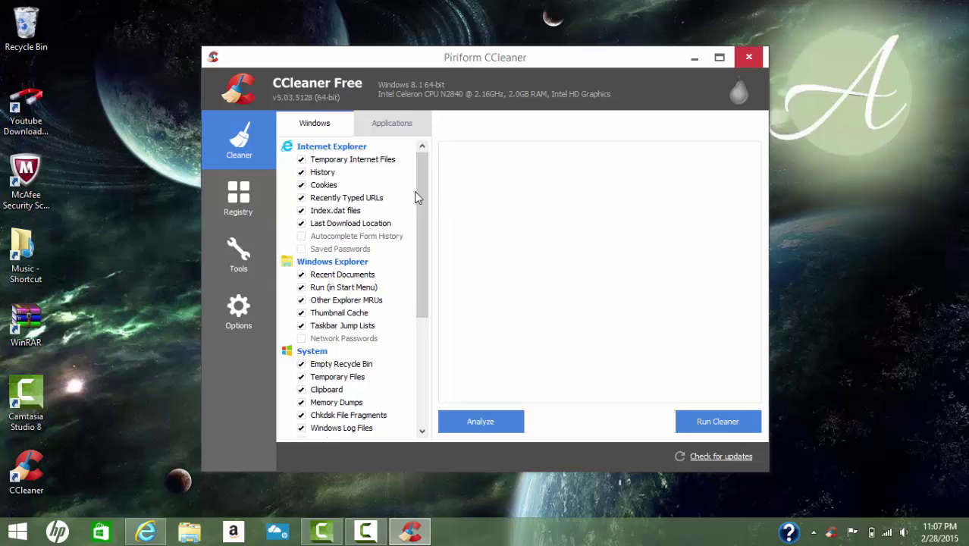
mouse_move(422, 197)
left_mouse_down()
mouse_move(415, 304)
mouse_move(411, 177)
mouse_move(411, 317)
mouse_move(421, 184)
left_mouse_up()
left_click(414, 233)
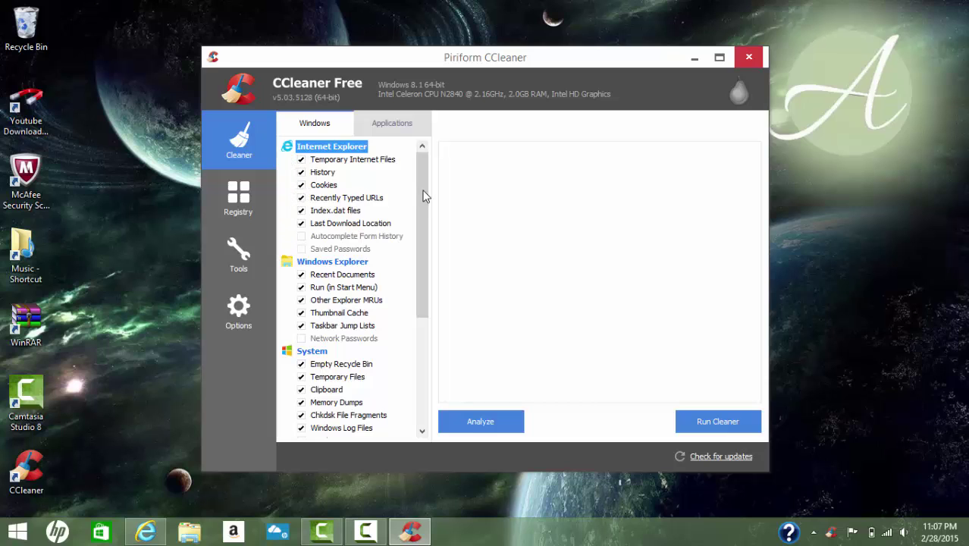
mouse_move(424, 190)
left_mouse_down()
mouse_move(424, 326)
mouse_move(402, 182)
left_mouse_up()
- Run the cleaner on the checked items, confirm deletion, and check This PC showing 8.83 GB free on C:
left_click(720, 421)
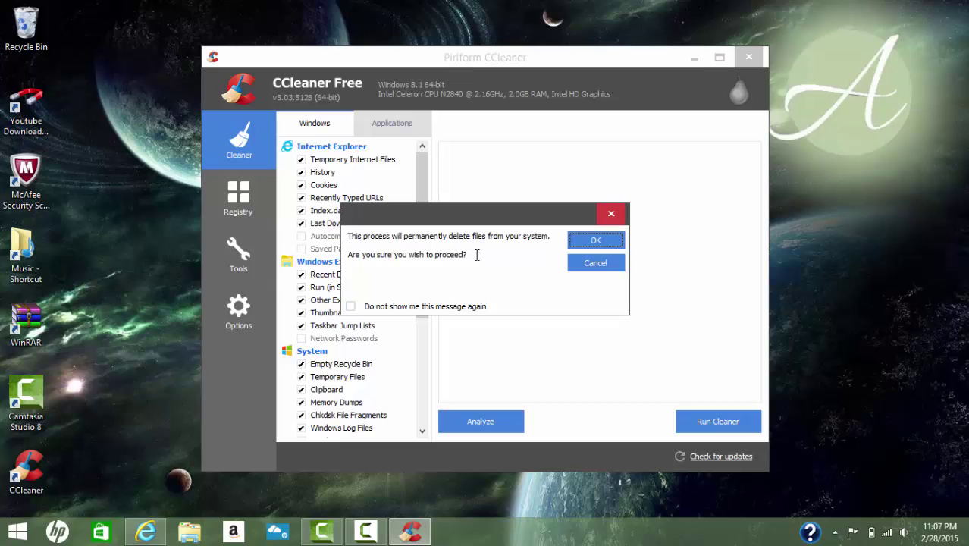
left_click(589, 242)
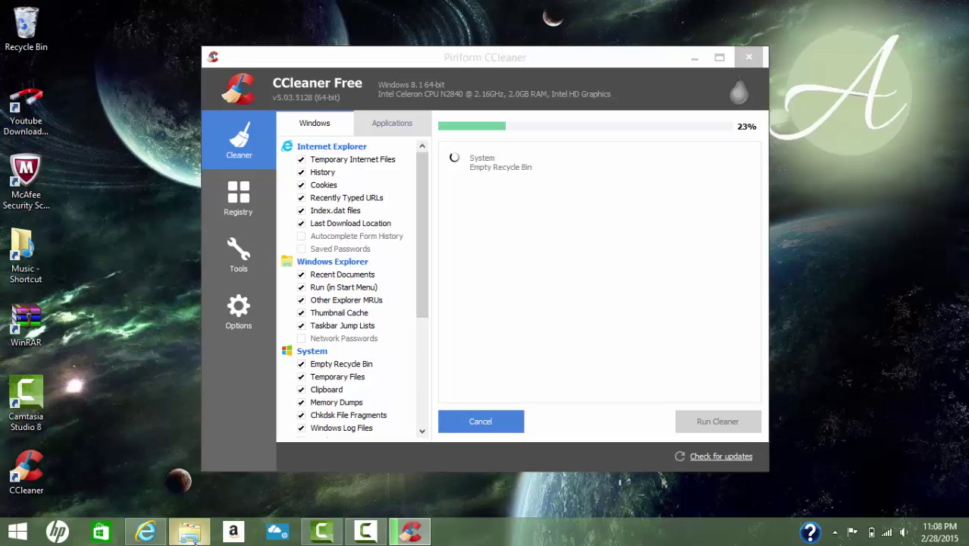
left_click(189, 533)
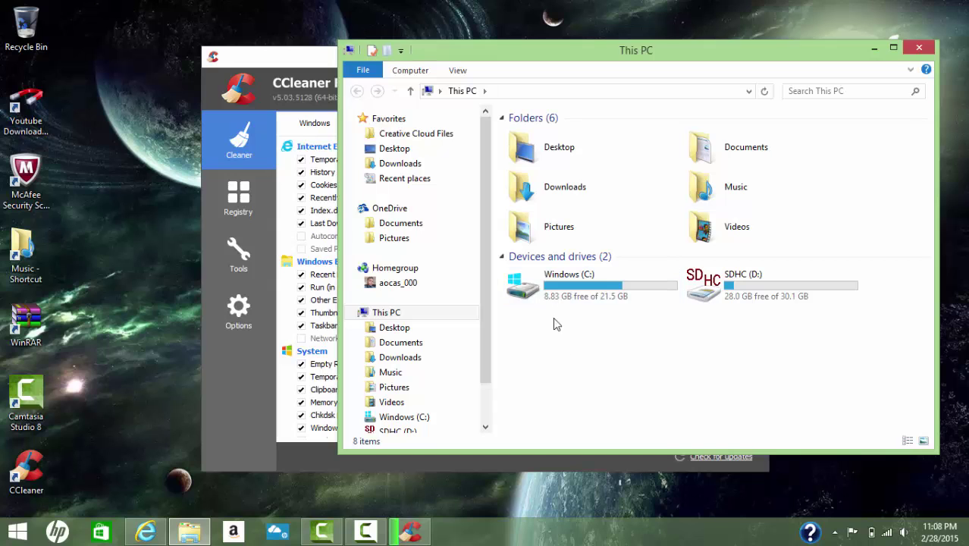
- Close This PC and dismiss the Internet Explorer downloads list
left_click(920, 50)
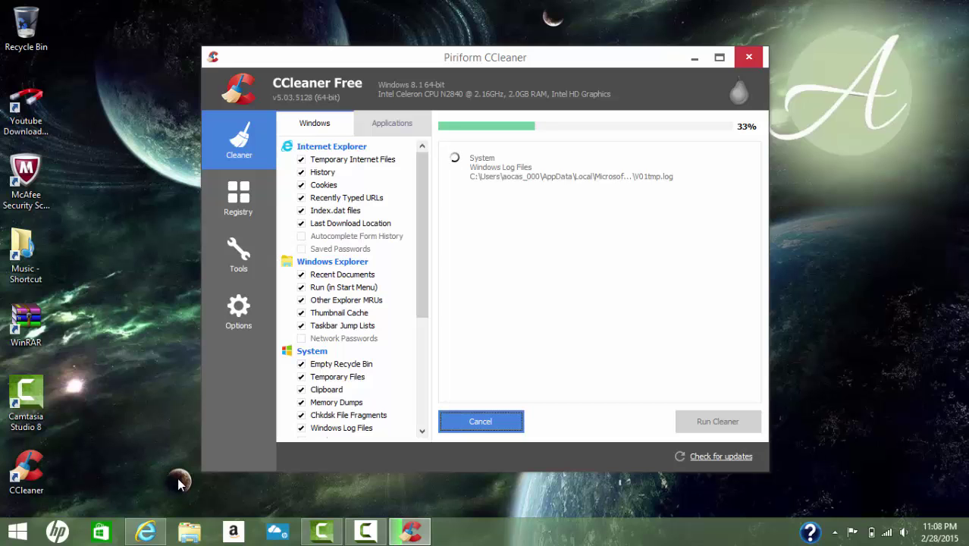
left_click(152, 533)
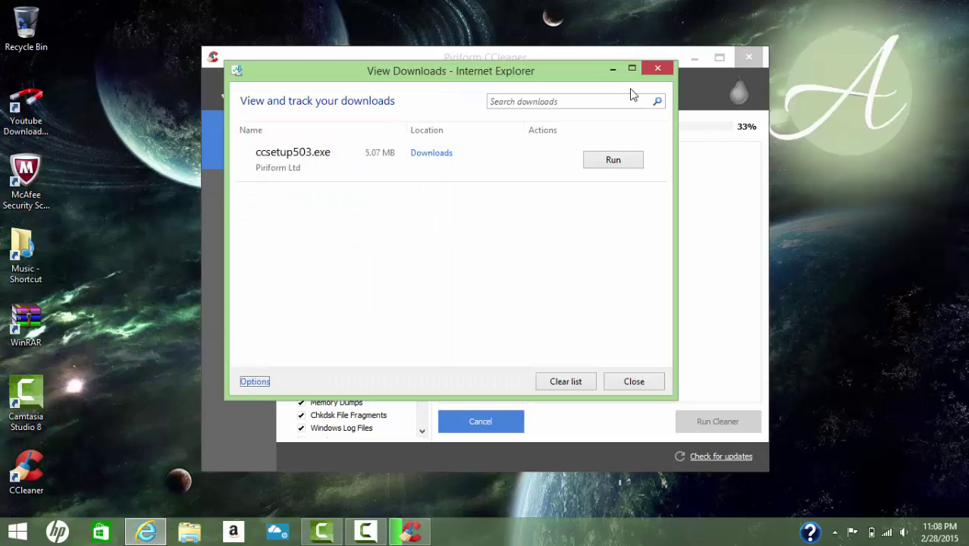
left_click(611, 68)
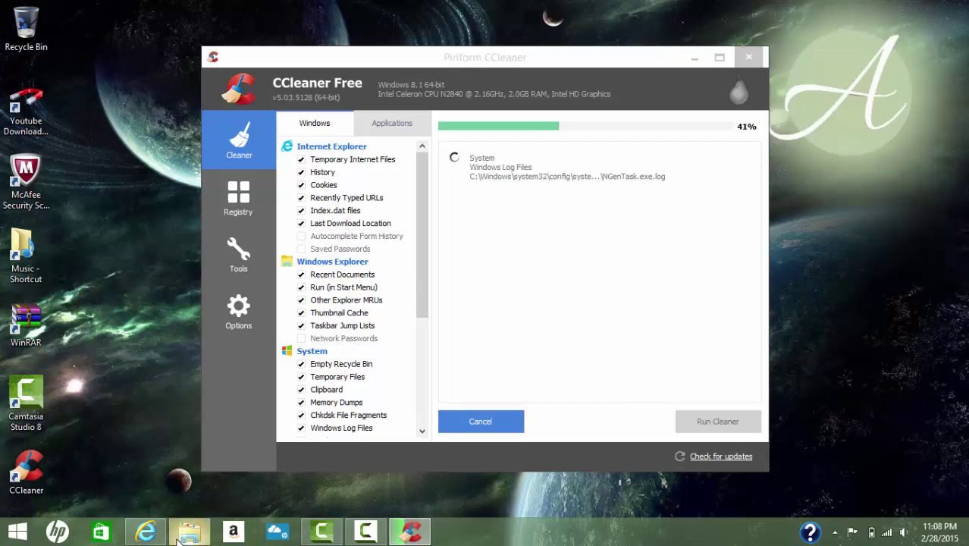
- Reopen This PC to confirm 9.04 GB free on C:, then close it
left_click(189, 534)
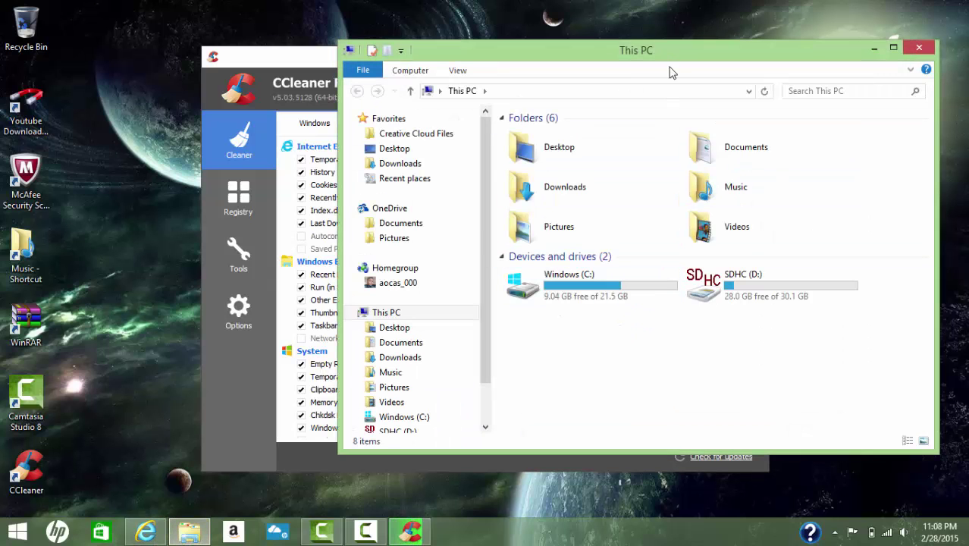
mouse_move(786, 69)
left_mouse_down()
mouse_move(867, 270)
mouse_move(777, 172)
left_mouse_up()
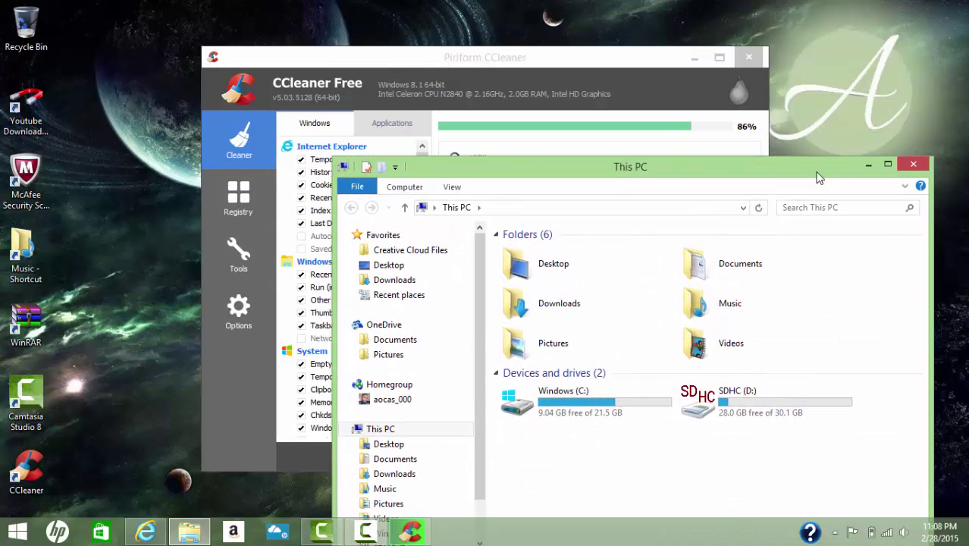
left_click(914, 164)
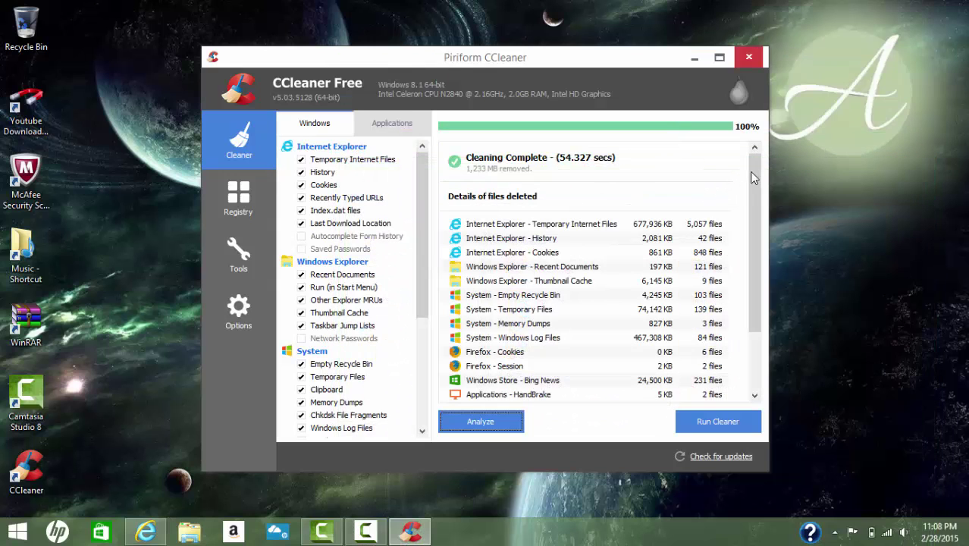
- Review the details of the 1,233 MB of deleted files and close CCleaner
mouse_move(753, 176)
left_mouse_down()
mouse_move(749, 213)
mouse_move(749, 163)
mouse_move(749, 180)
left_mouse_up()
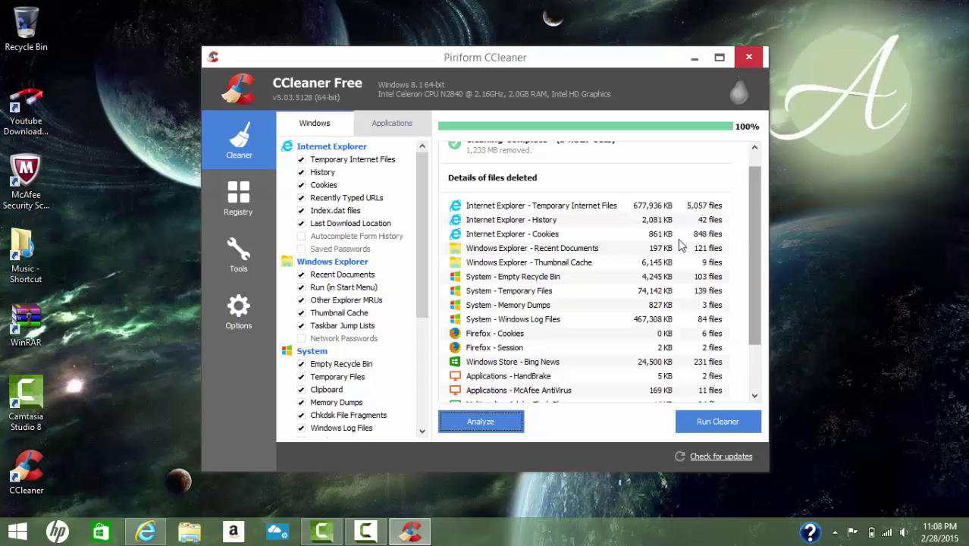
left_click_drag(754, 275, 746, 219)
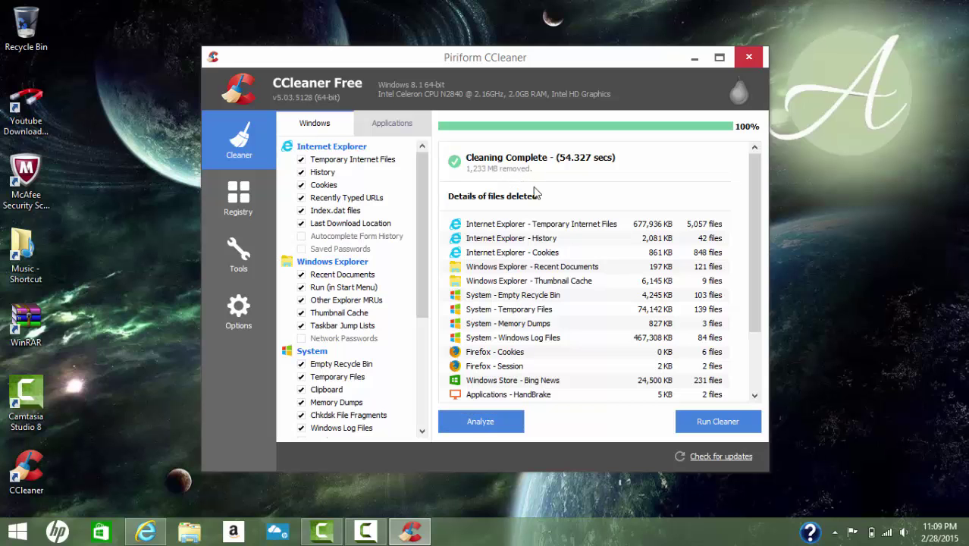
left_click(749, 59)
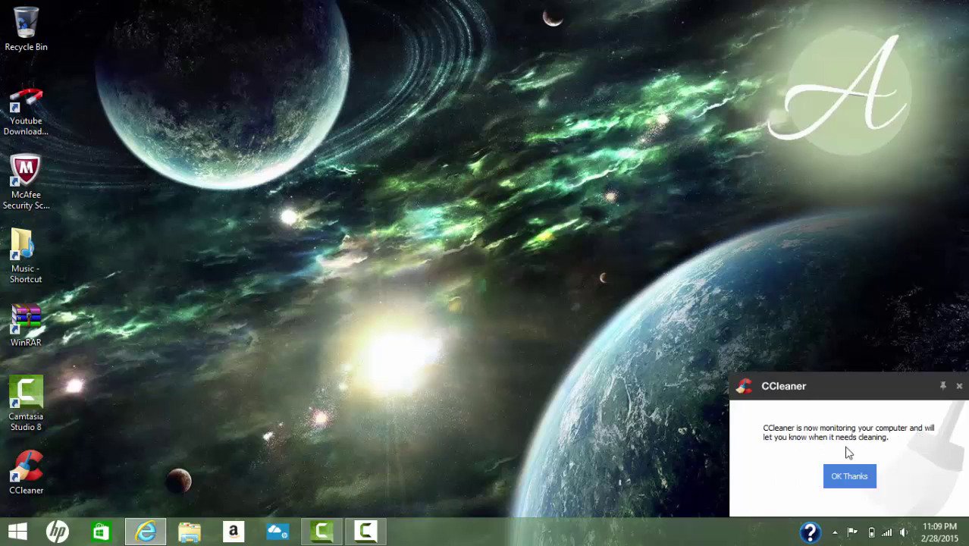
- Dismiss the CCleaner monitoring notice and the Internet Explorer downloads list
left_click(875, 480)
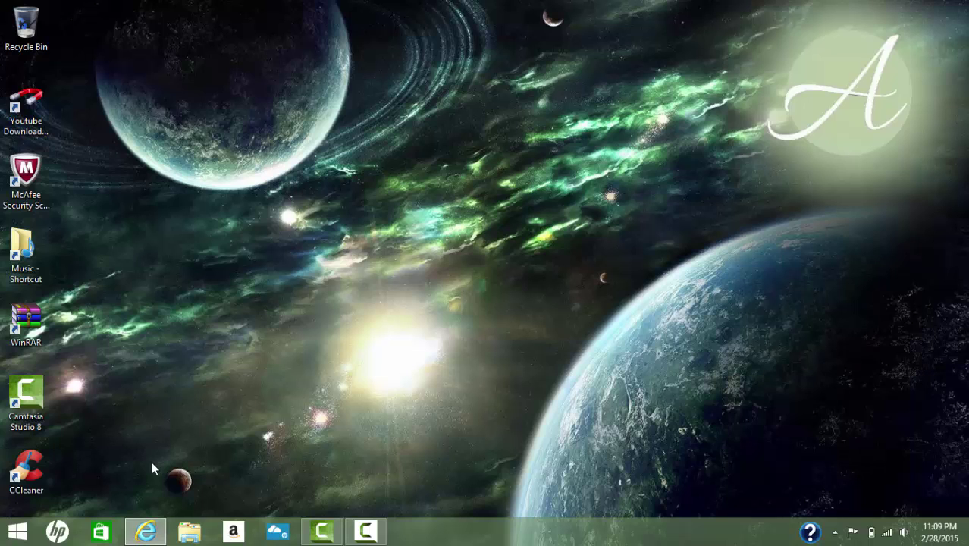
left_click(145, 531)
left_click(652, 71)
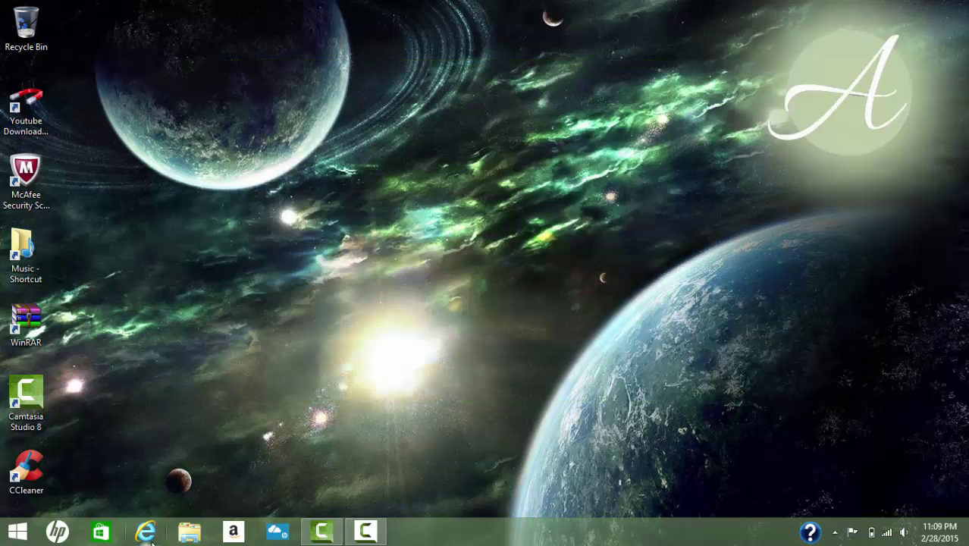
- Open This PC showing 9.04 GB free of 21.5 GB on C:, and move it up-left
left_click(189, 531)
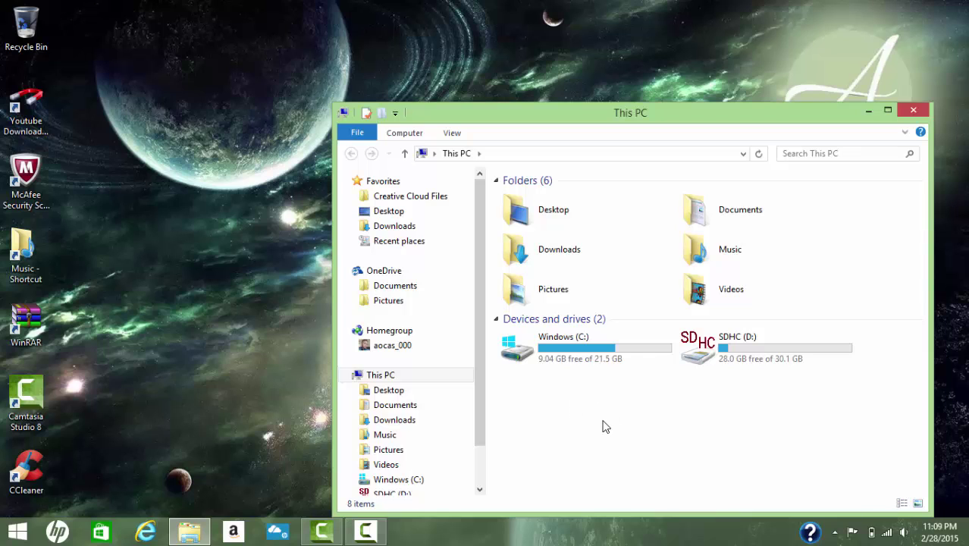
left_click(29, 470)
mouse_move(624, 113)
left_mouse_down()
mouse_move(530, 48)
mouse_move(536, 78)
left_mouse_up()
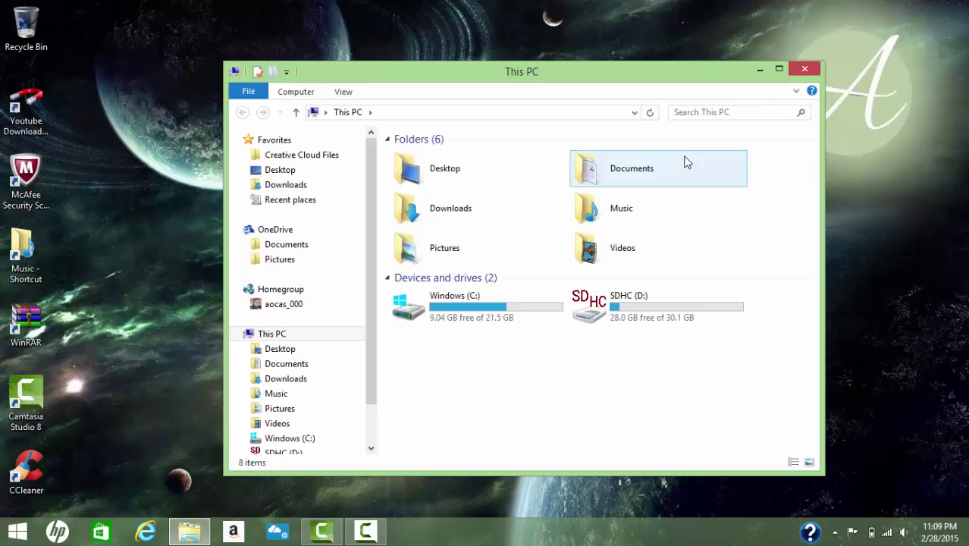